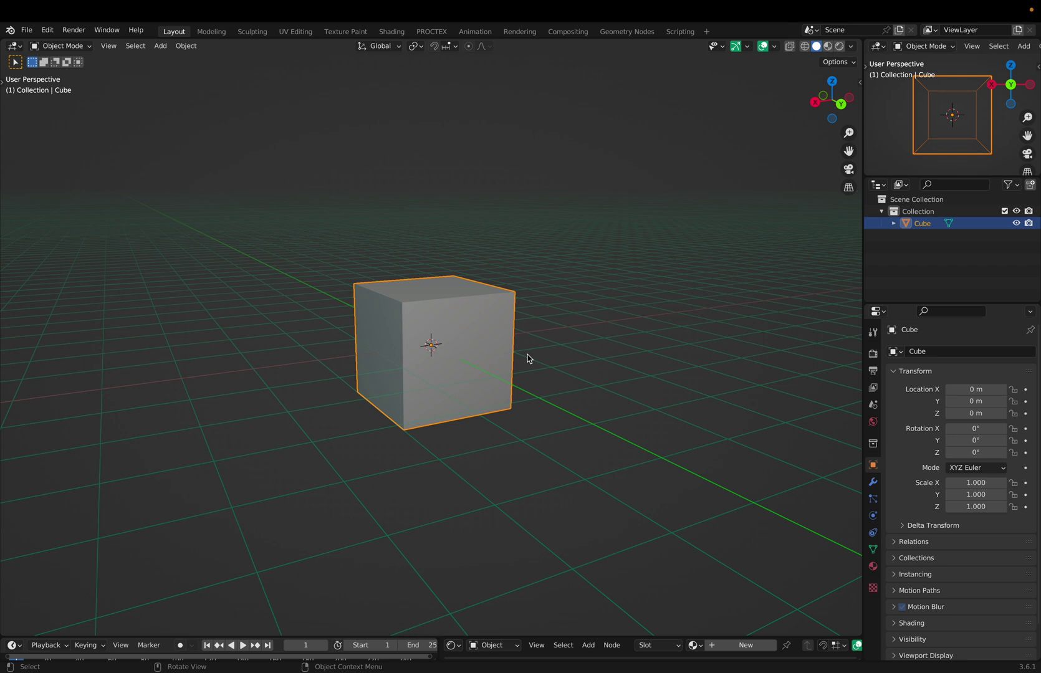
Rotate the cube freely to about X 3.1°, Y -23.1° and Z -16.9°.
middle_click_drag(527, 358, 547, 356)
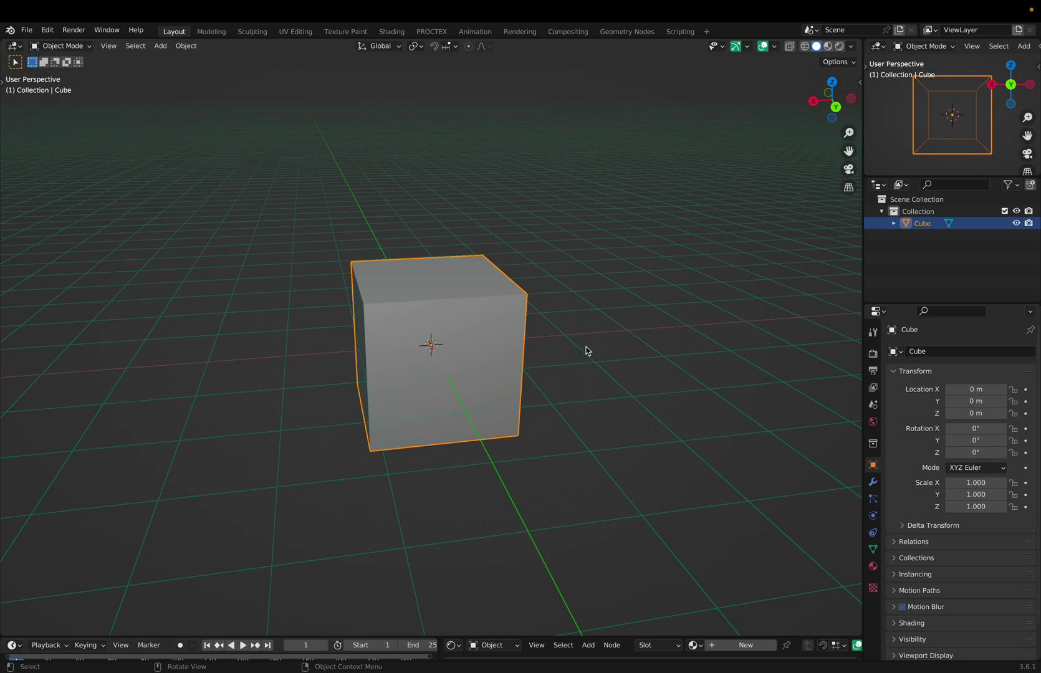
middle_click_drag(586, 351, 563, 299)
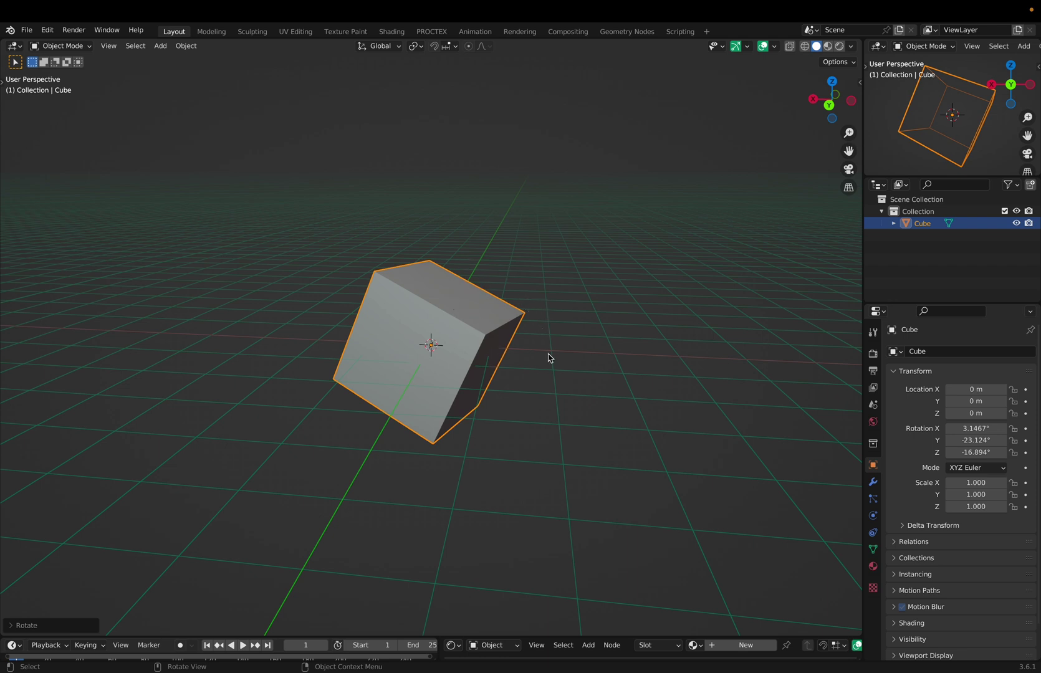
Try moving the tilted cube along the global Z, X and Y axes, and cancel the move.
key("g")
key("z")
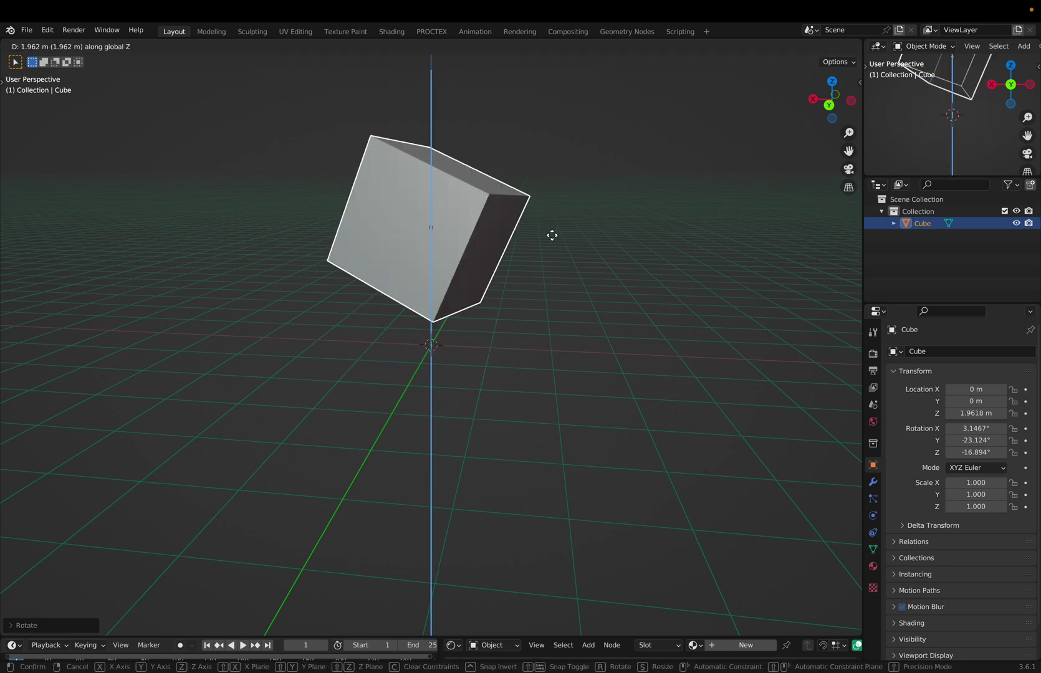
key("x")
key("y")
key("Escape")
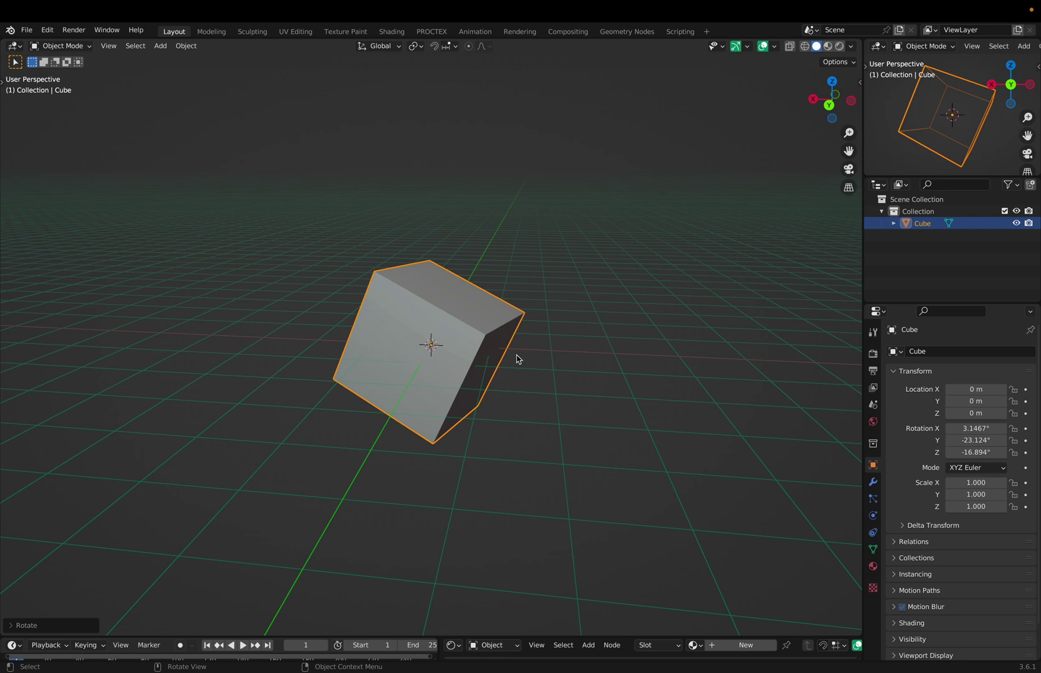
Try moving the cube along its local Z, X and Y axes, cancelling each move.
key("g")
key("z")
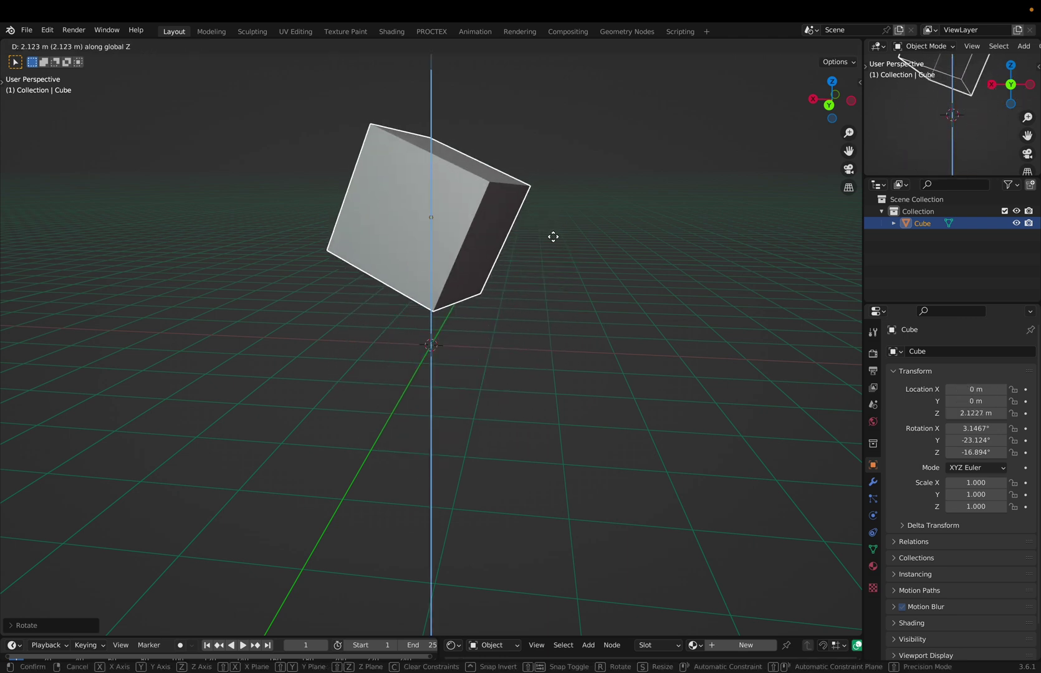
key("z")
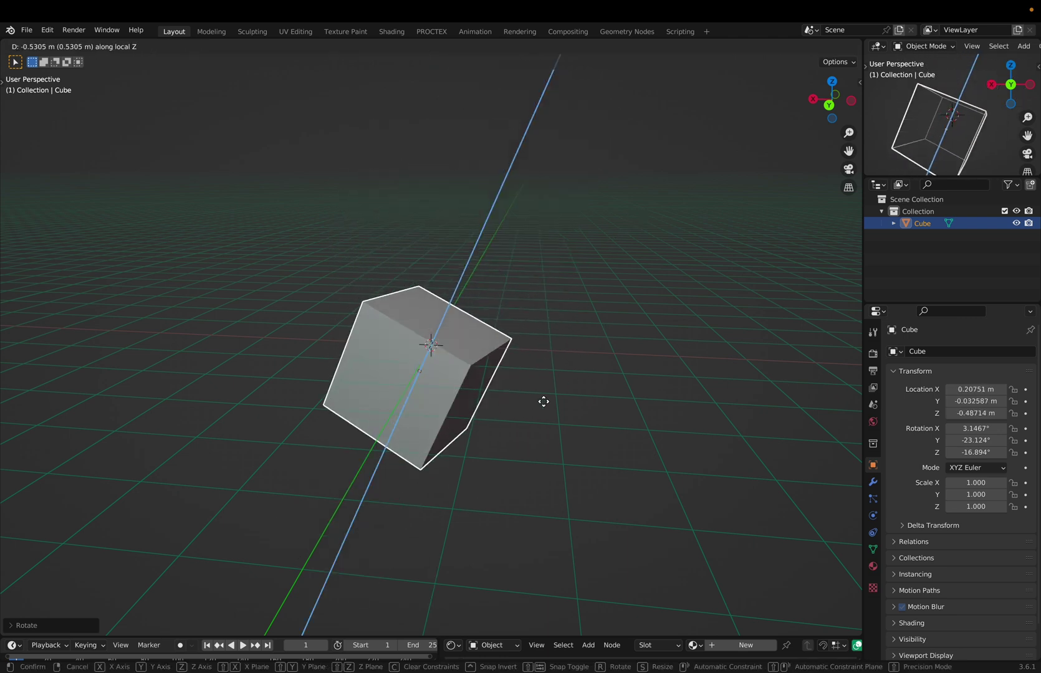
key("Escape")
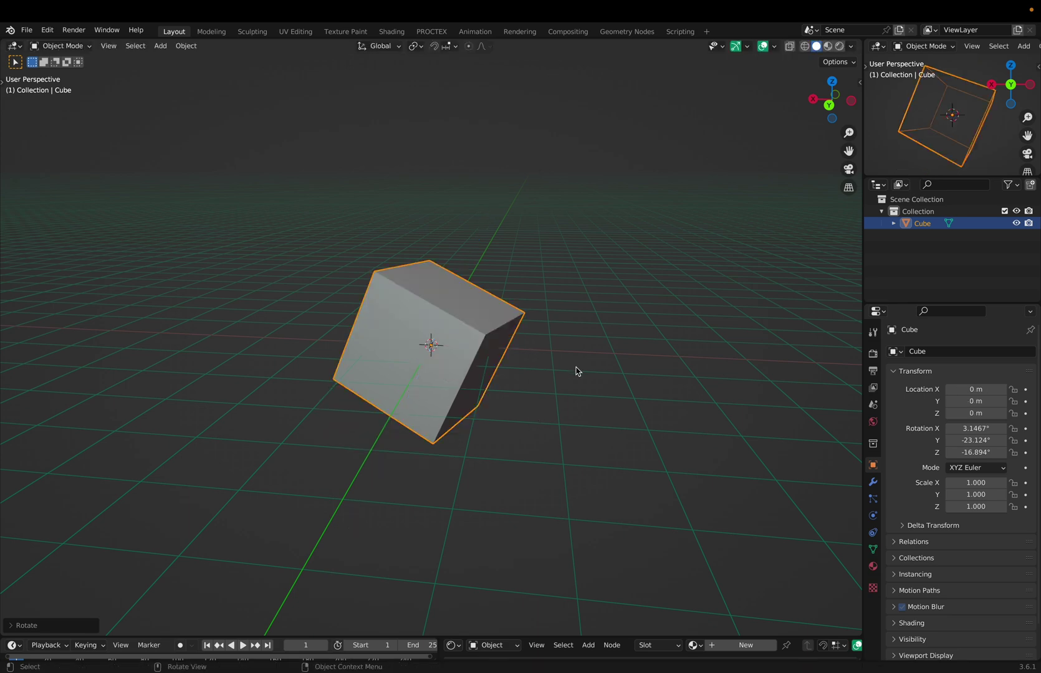
key("g")
key("x")
key("x")
key("y")
key("y")
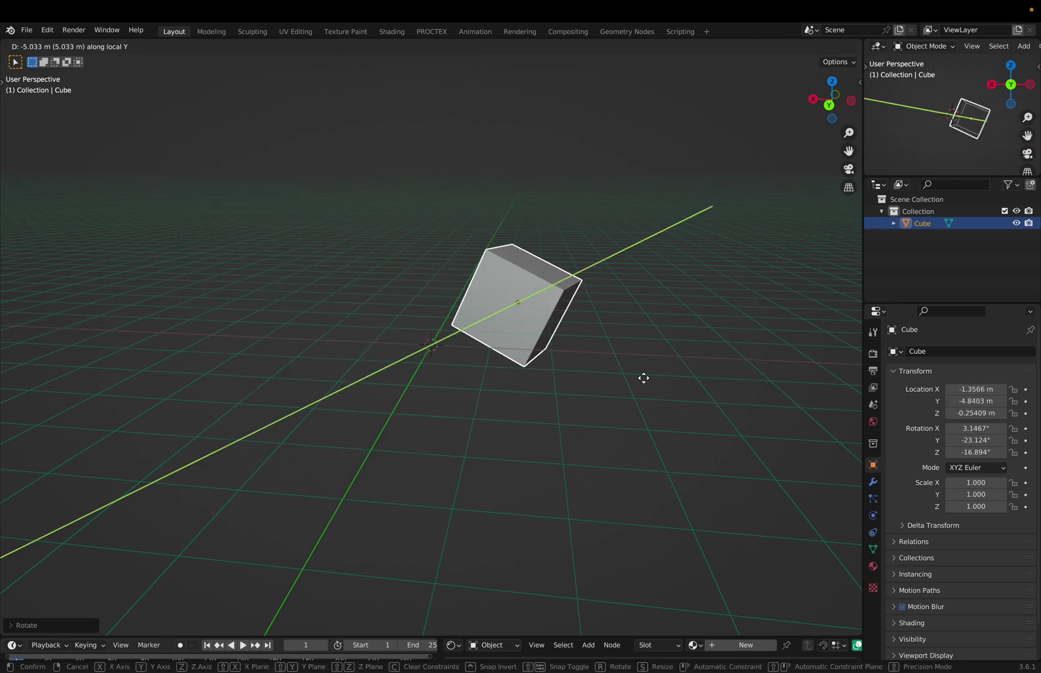
key("Escape")
Try moving the cube within its local XY plane with the local Z axis locked, and cancel.
key("g")
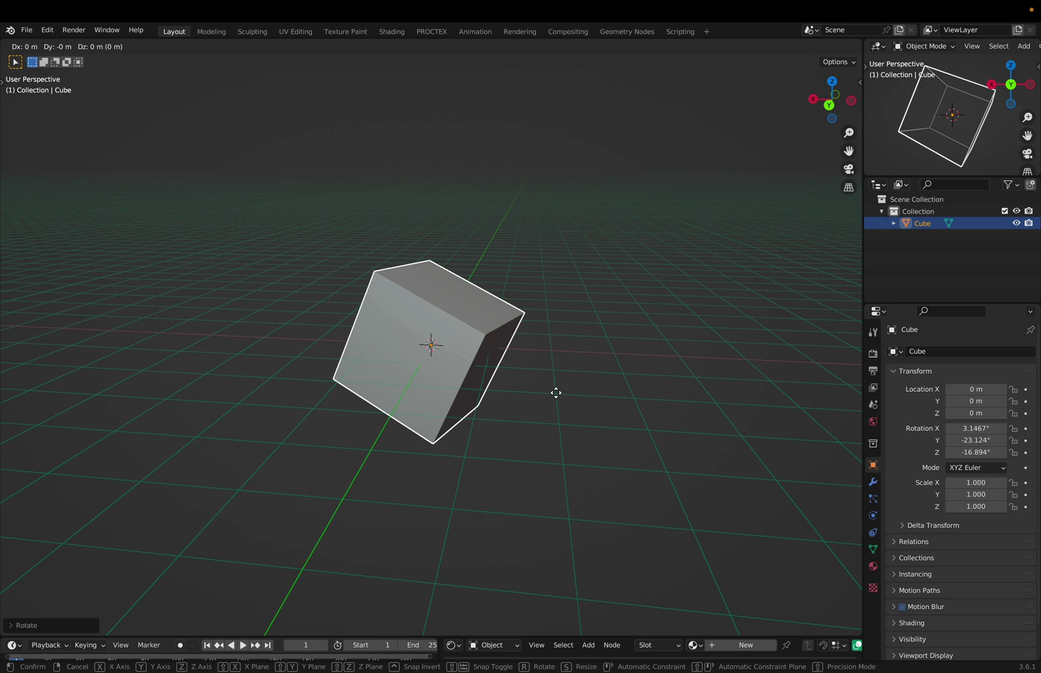
key("shift+z")
key("shift+z")
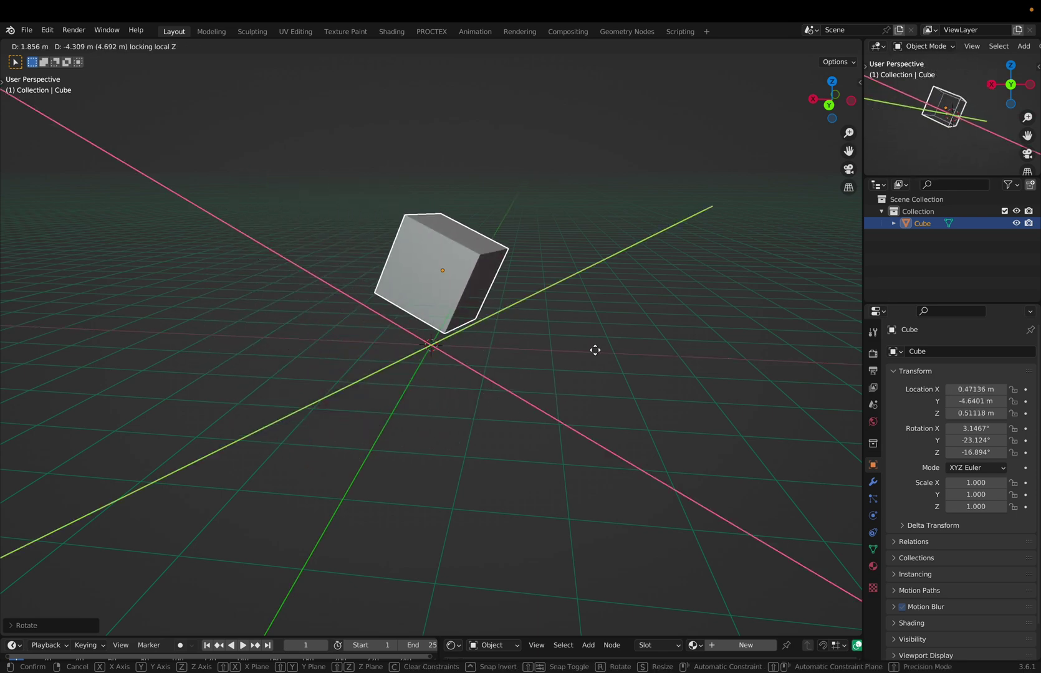
key("Escape")
Try rotating the cube around the view axis and with trackball rotation, cancelling both.
key("r")
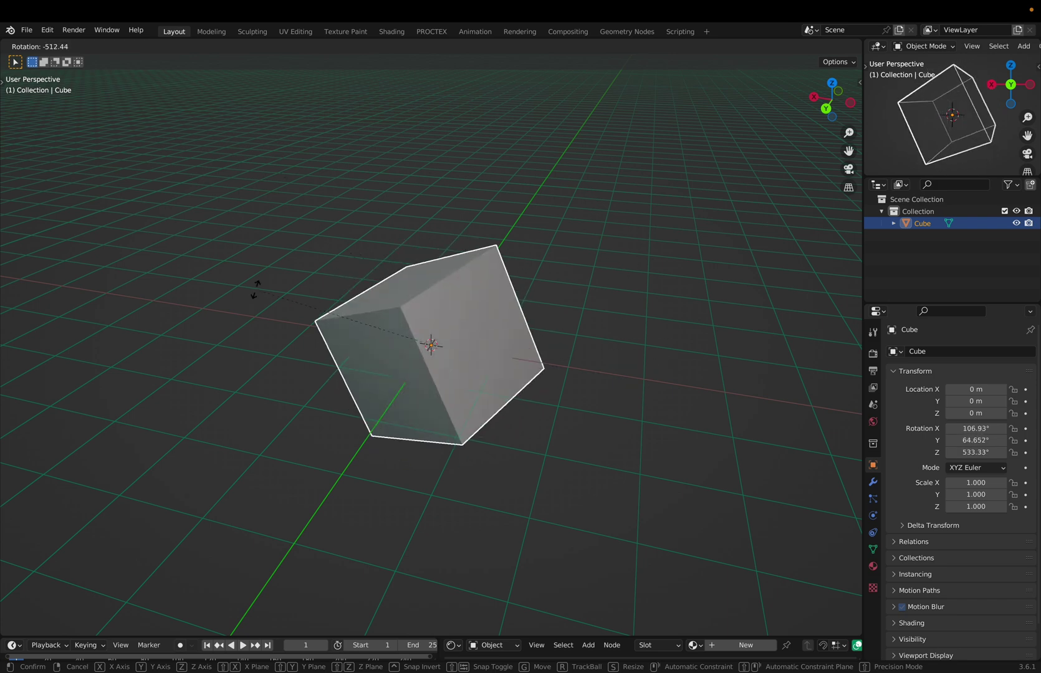
key("Escape")
key("r")
key("r")
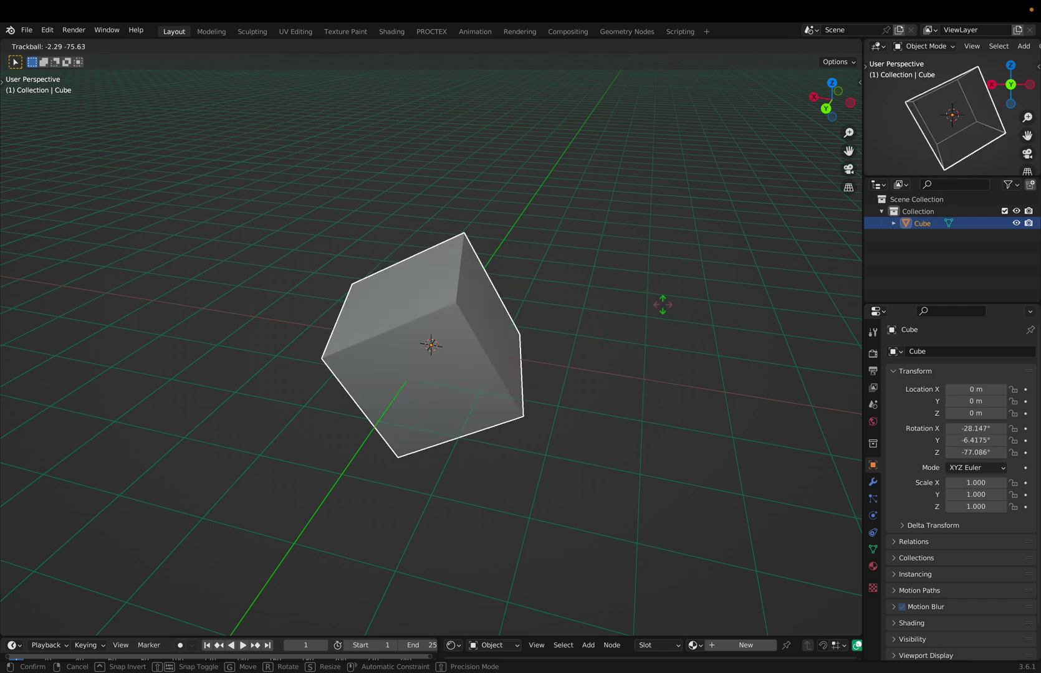
left_click(416, 382)
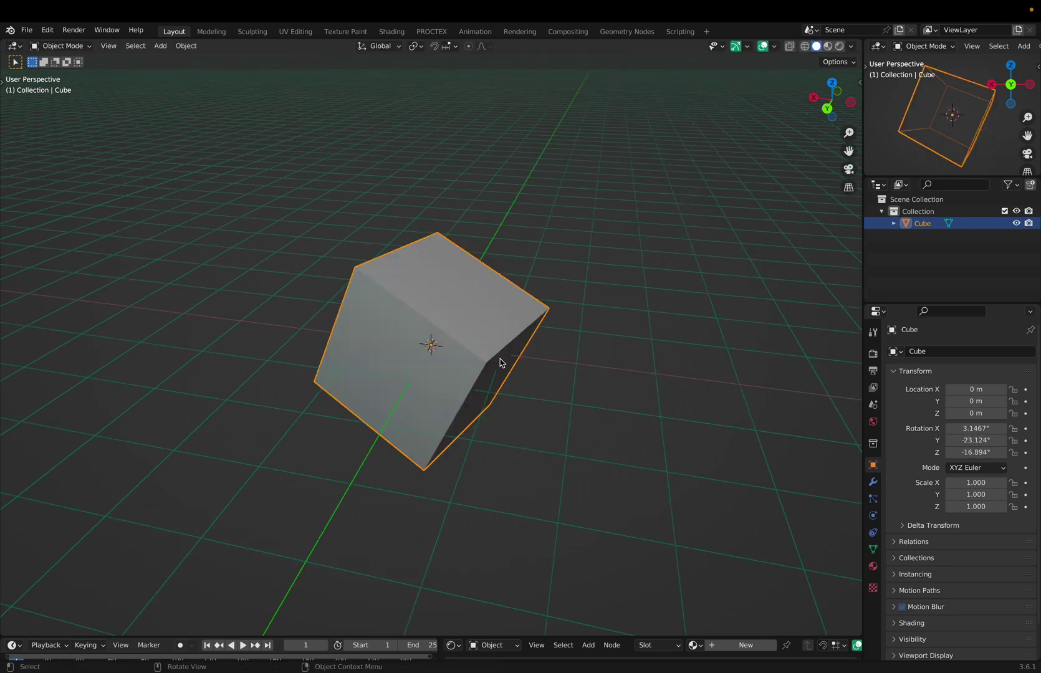
Duplicate the cube and place the copy beside it at about X 2.87 m, Y -0.48 m, Z 0.2 m.
scroll(527, 406, "left", 5)
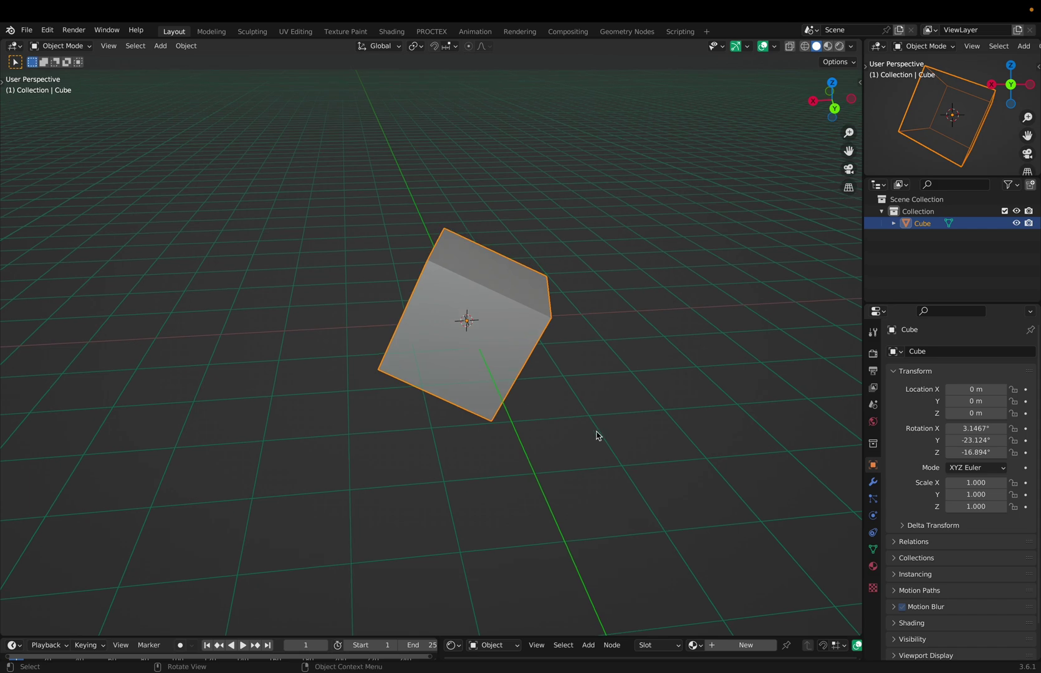
key("shift+d")
key("Escape")
key("ctrl+z")
key("shift+d")
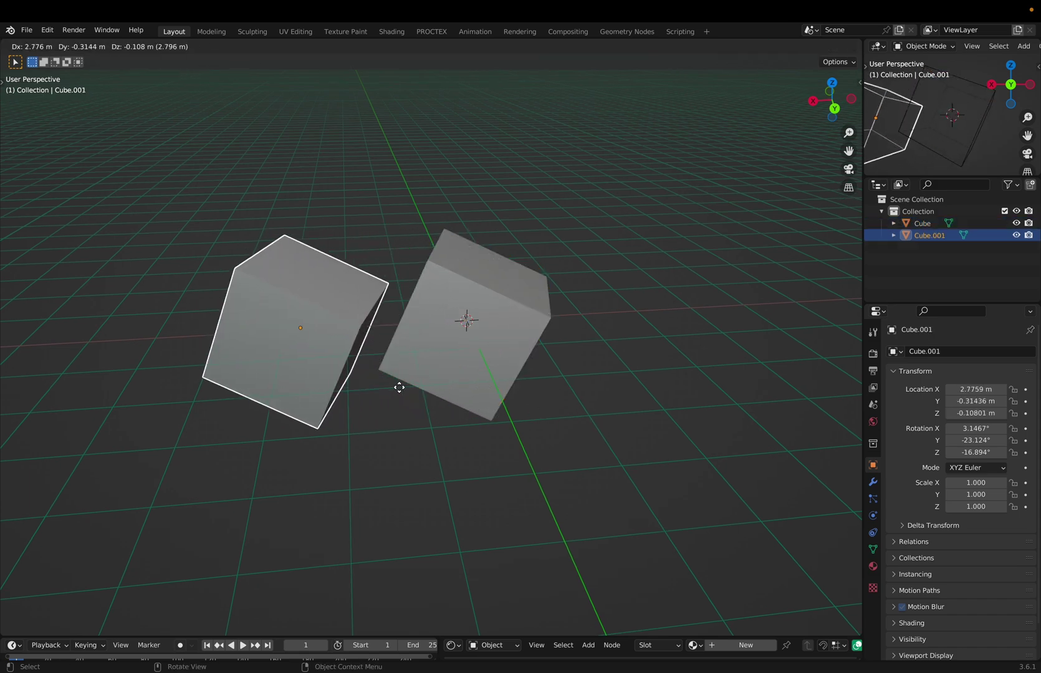
left_click(392, 369)
Try moving an upper corner vertex of the duplicate in Edit Mode, cancel it and delete the duplicate.
scroll(398, 370, "right", 5)
scroll(398, 371, "up", 2)
scroll(398, 370, "up", 2, "shift")
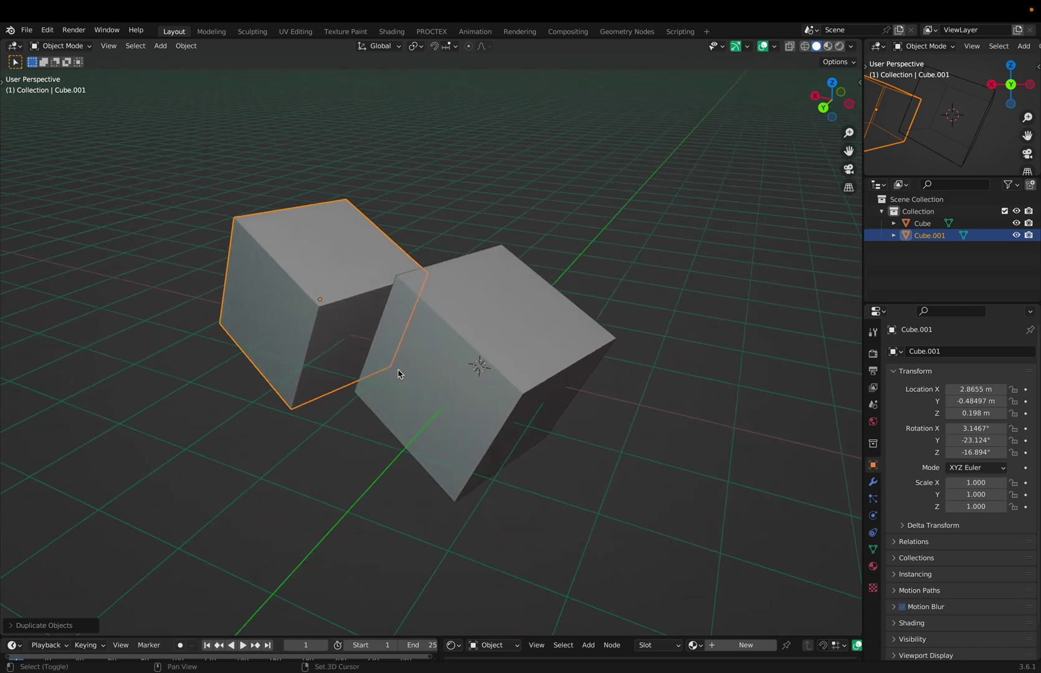
middle_click_drag(398, 372, 464, 372, "shift")
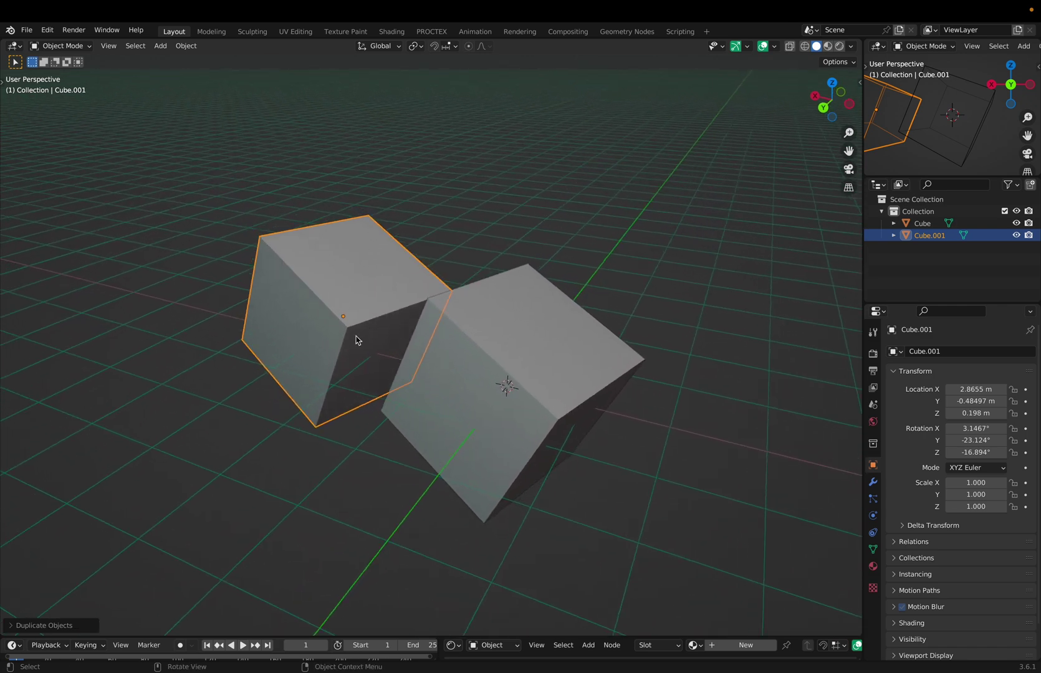
key("Tab")
left_click(367, 216)
key("g")
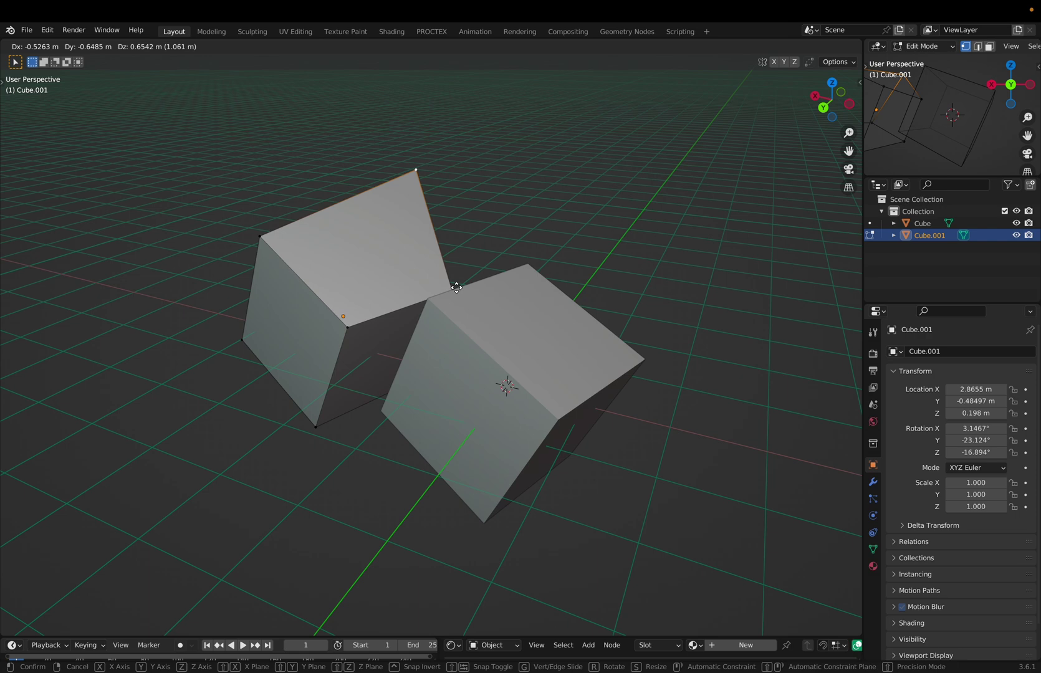
key("Escape")
key("Tab")
key("Delete")
Create a linked duplicate of the cube, placed at about X 3.46 m, Y 1.5 m, Z 0.48 m.
left_click(521, 377)
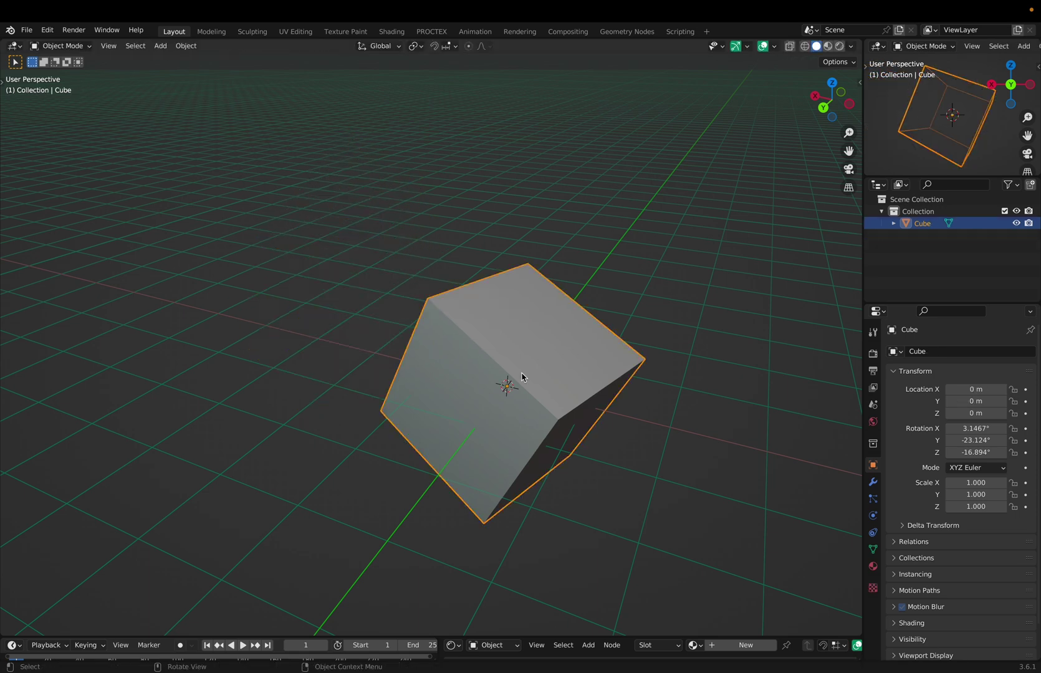
key("shift+d")
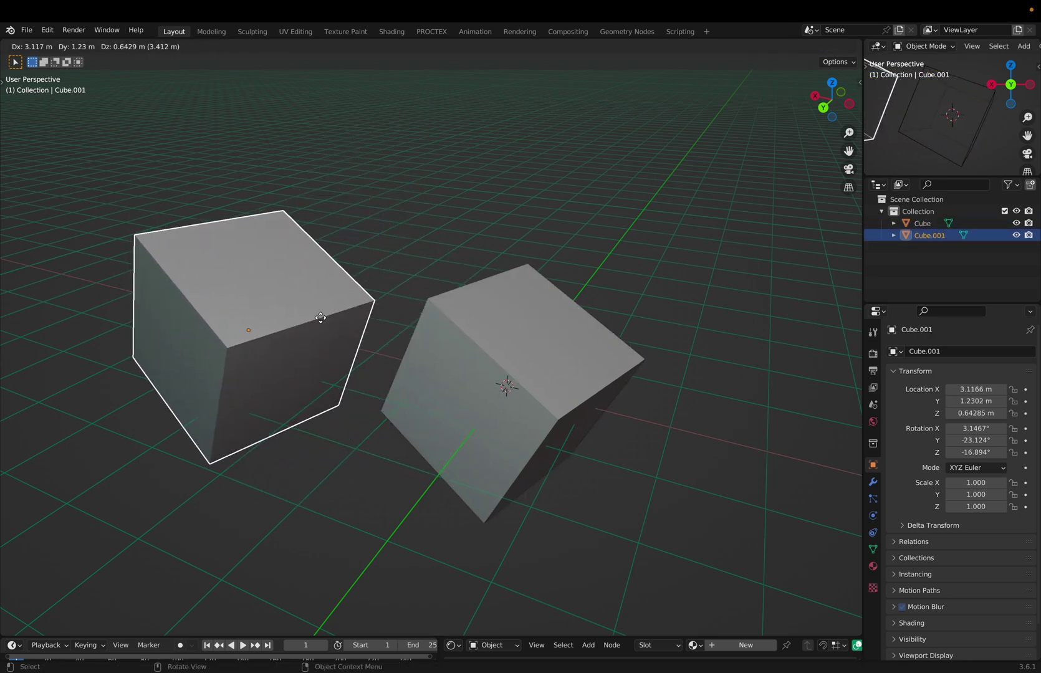
left_click(325, 337)
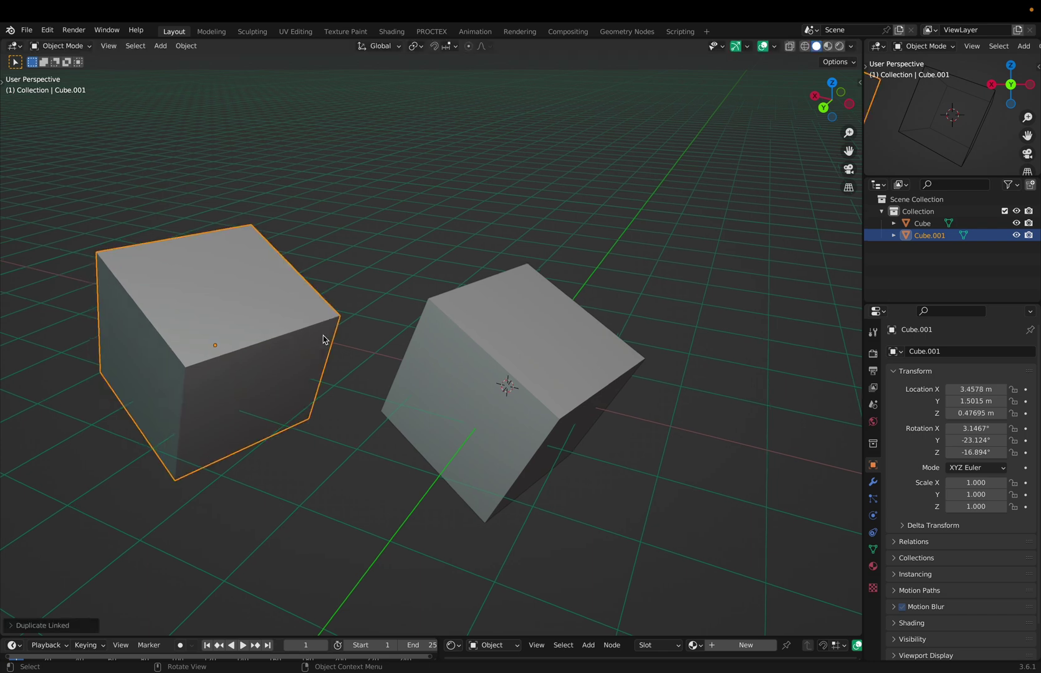
Try moving the original cube's upper corner vertex in Edit Mode to test the shared mesh with the linked duplicate.
key("Tab")
key("Tab")
left_click(479, 322)
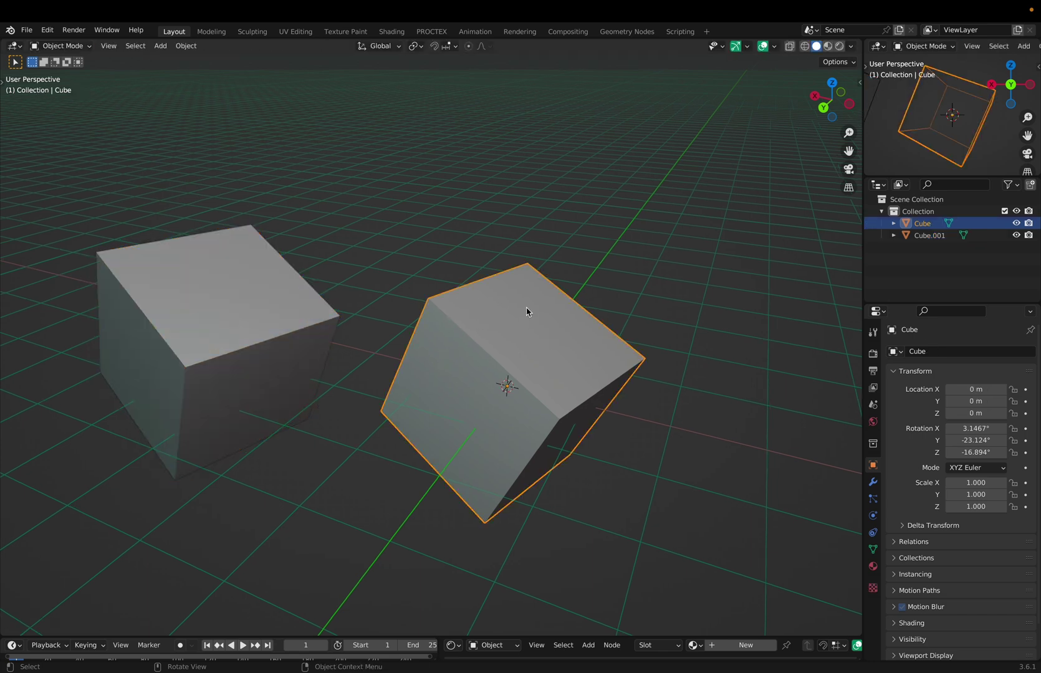
key("Tab")
key("g")
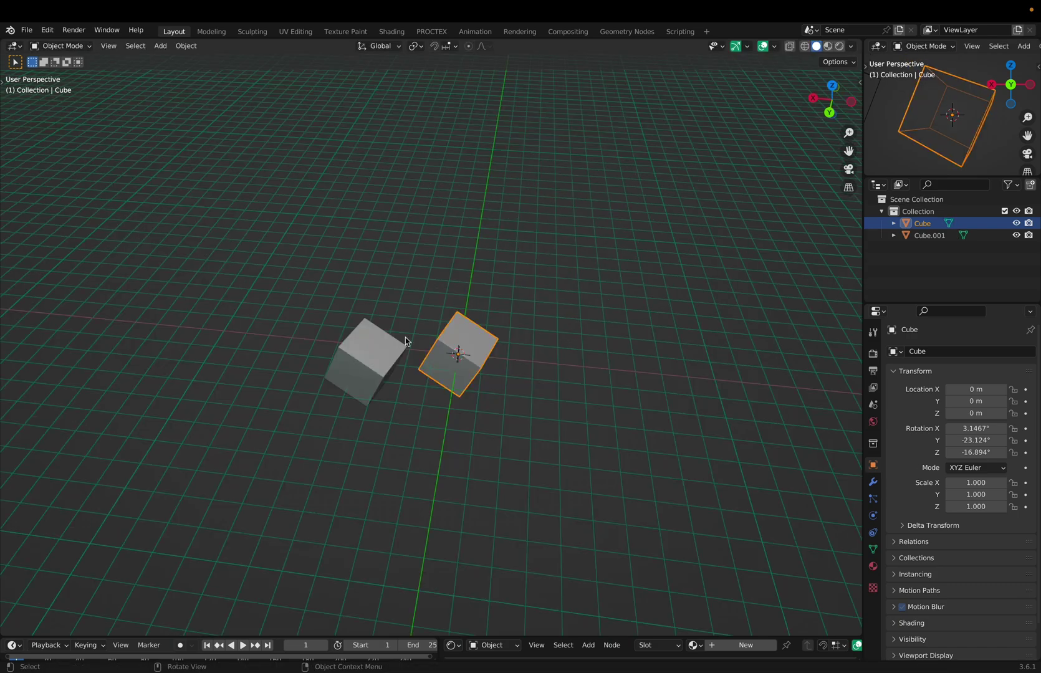
Select the linked cube copy in Object Mode and duplicate it.
left_click(377, 342)
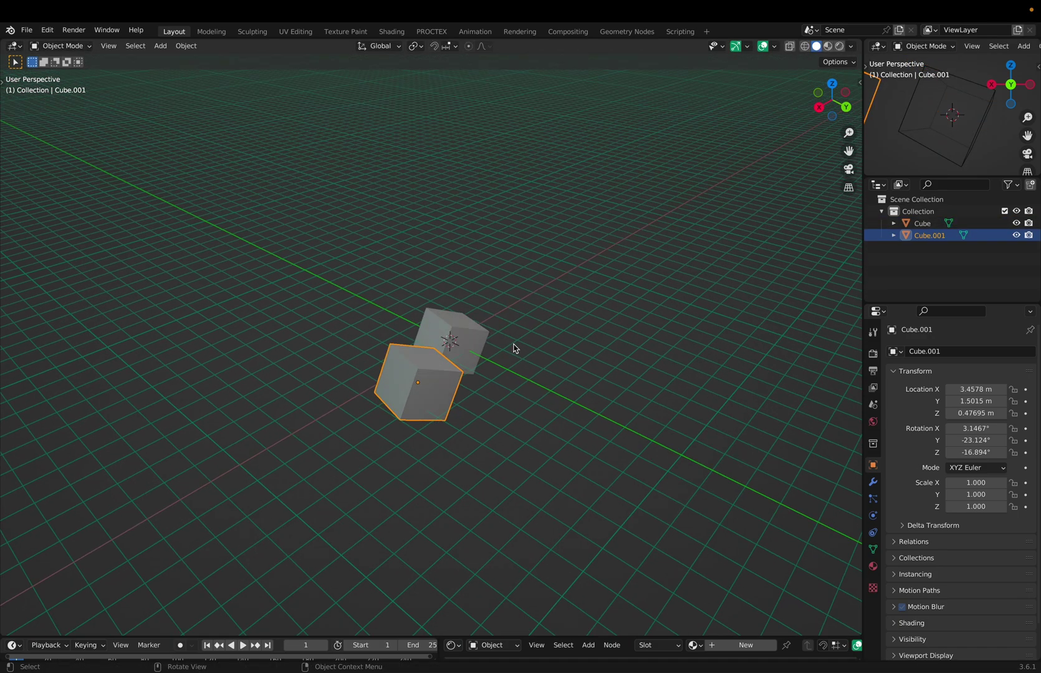
key("shift+d")
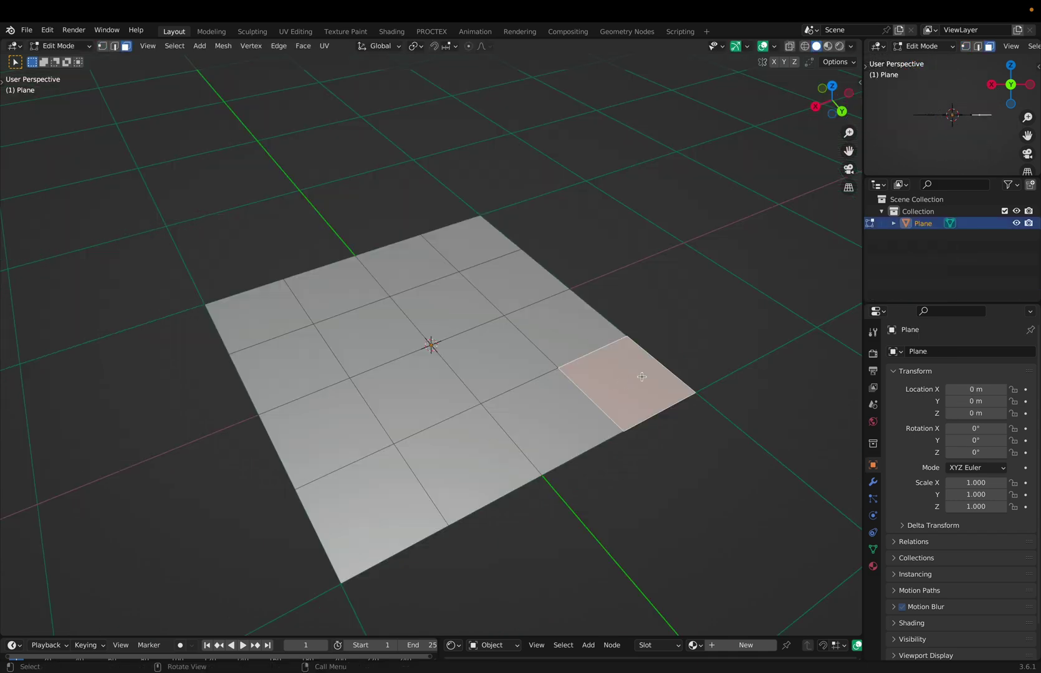
Try insetting single faces of the subdivided plane one at a time.
left_click(571, 330)
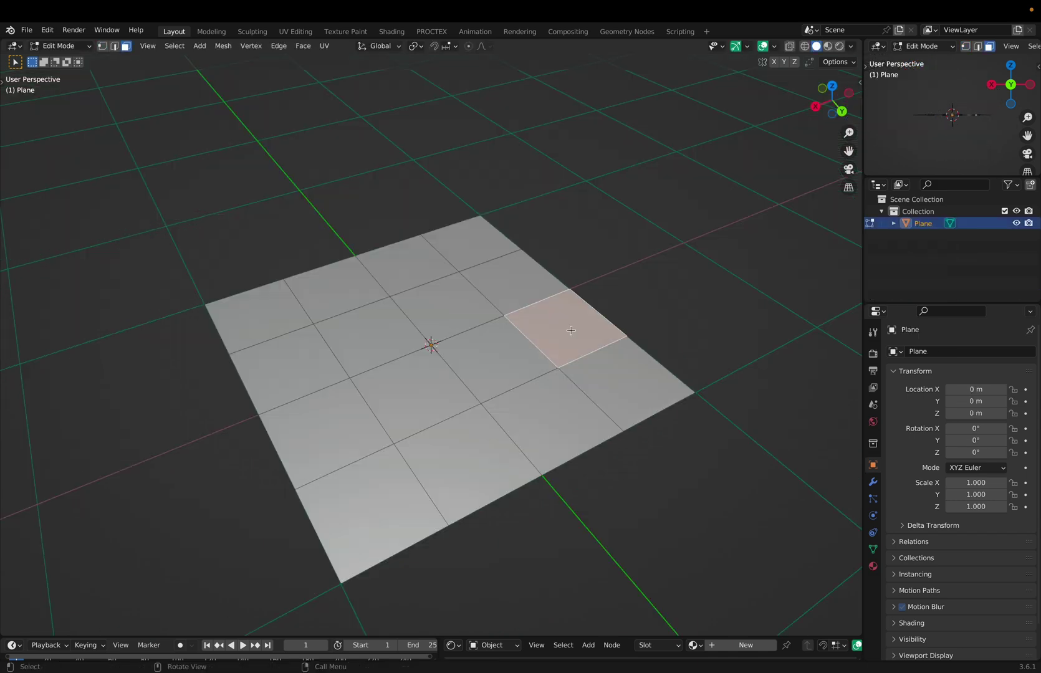
left_click(522, 356)
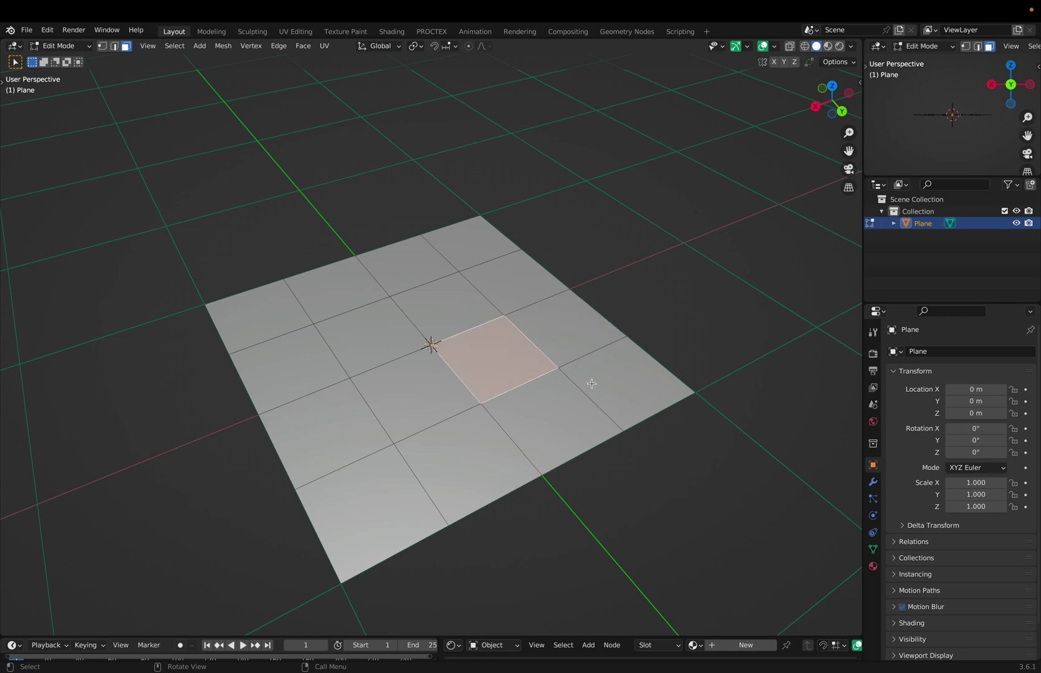
left_click(592, 383)
left_click(577, 343)
key("i")
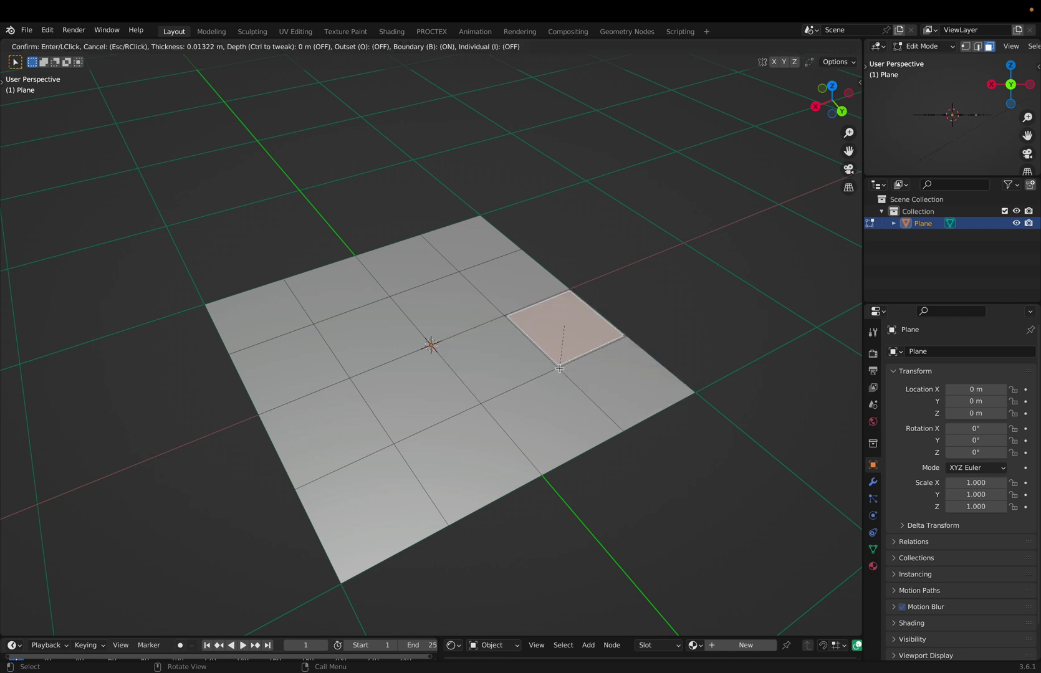
left_click(571, 365)
left_click(618, 379)
key("i")
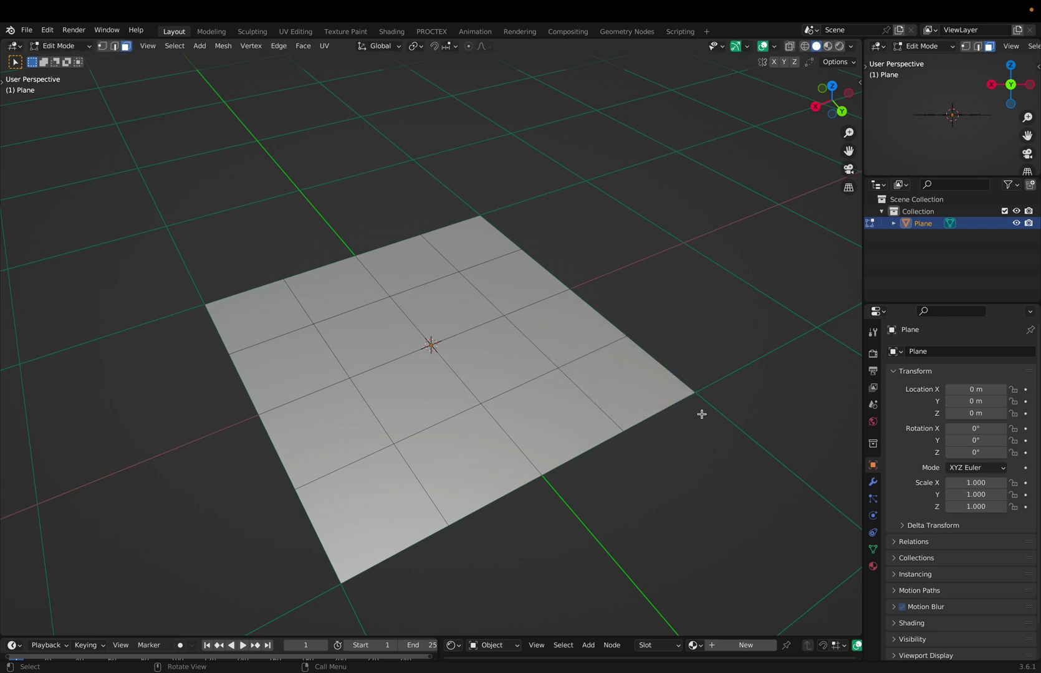
Inset all faces of the plane with the Individual option on, leaving a smaller square inside each face.
key("a")
key("i")
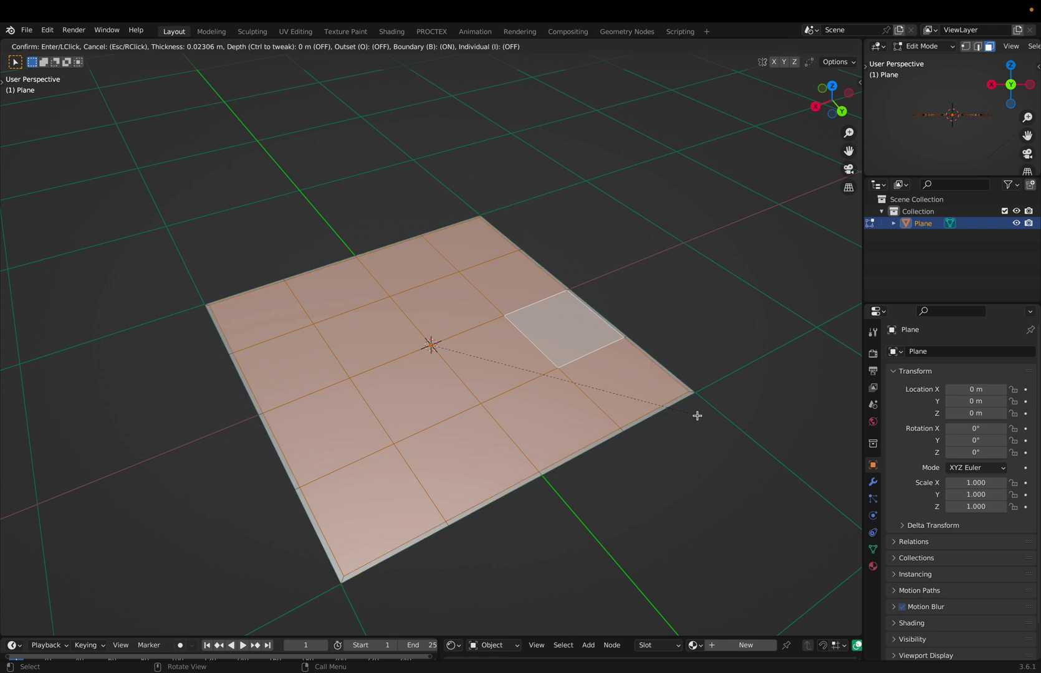
key("i")
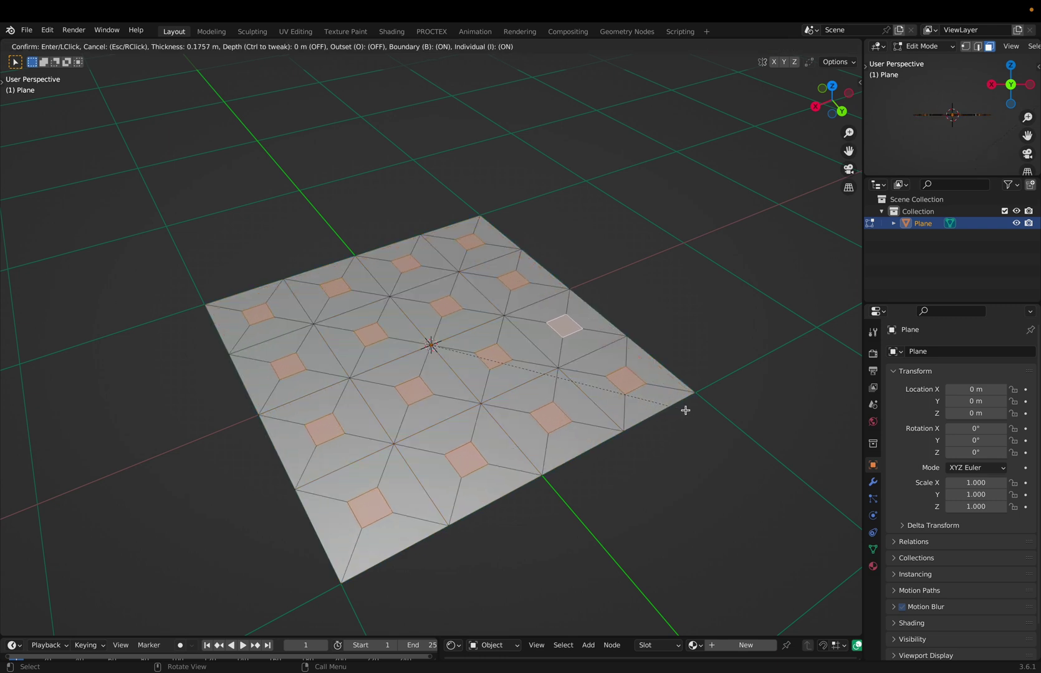
left_click(697, 410)
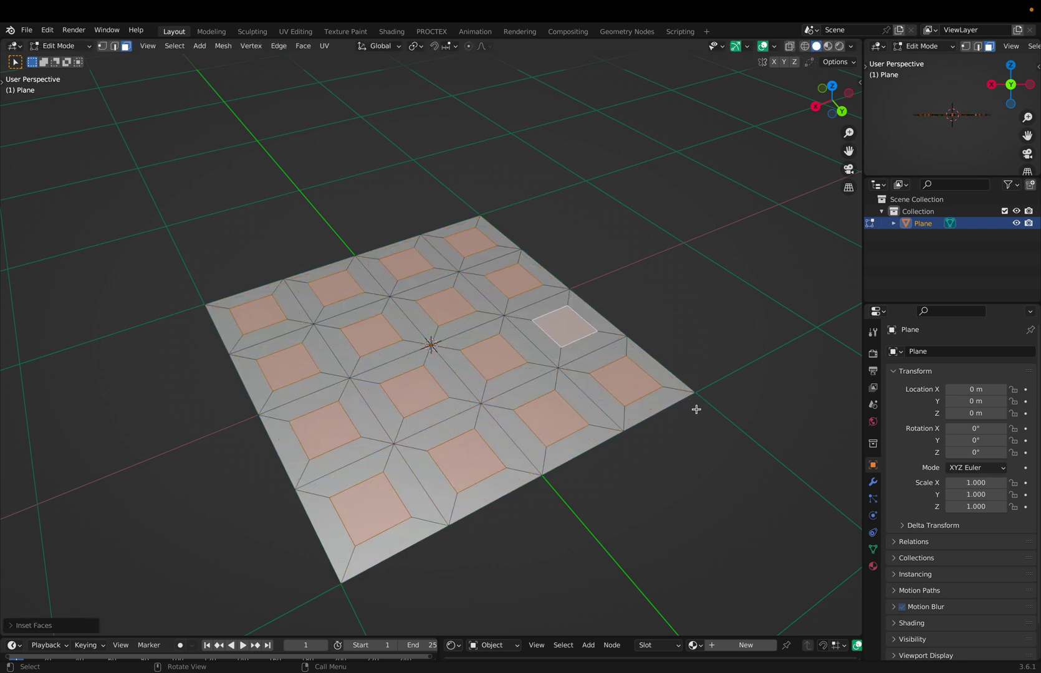
Extrude the inset faces upward along their normals into a grid of separate tall blocks.
key("alt+e")
left_click(697, 413)
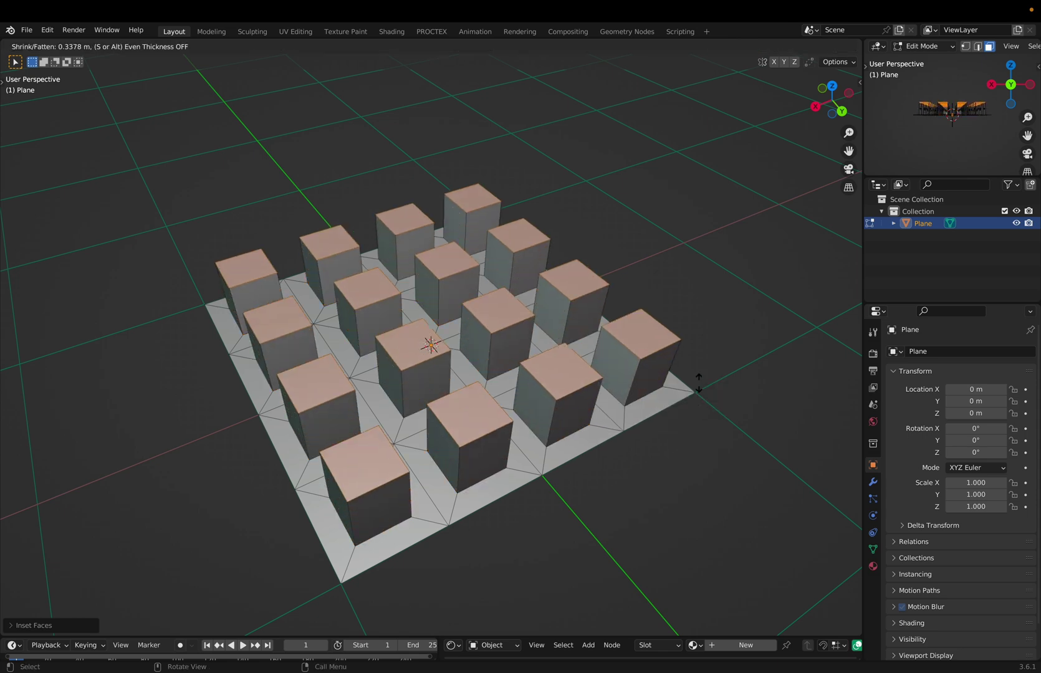
left_click(699, 374)
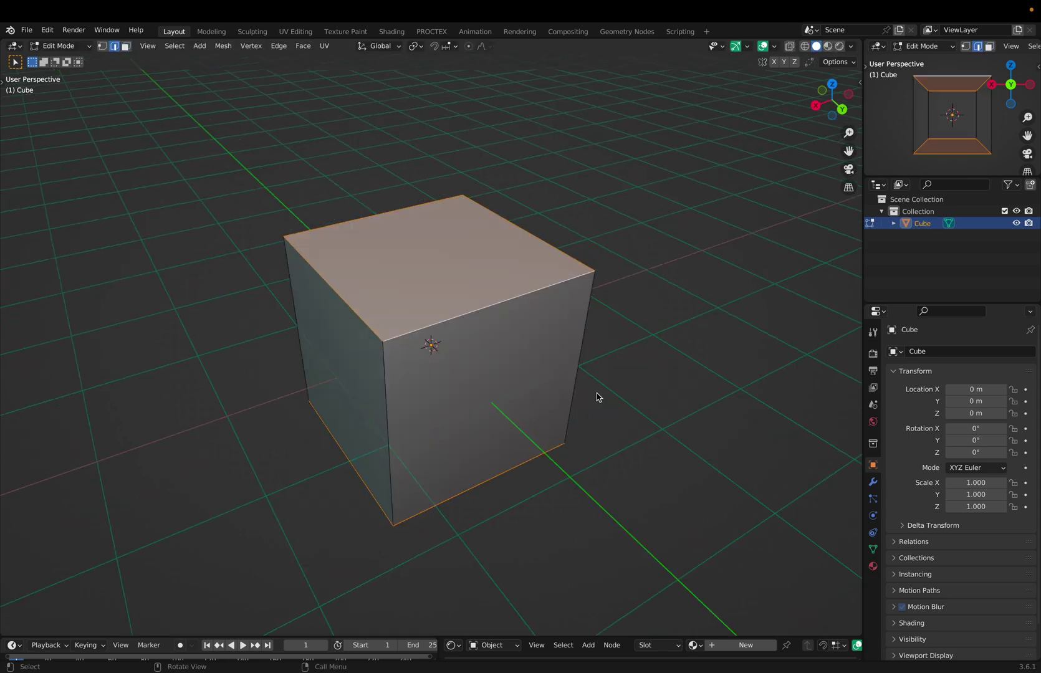
Bevel the cube's edges with Clamp Overlap on and several segments until the bevels meet in a rounded, banded shape.
key("ctrl+b")
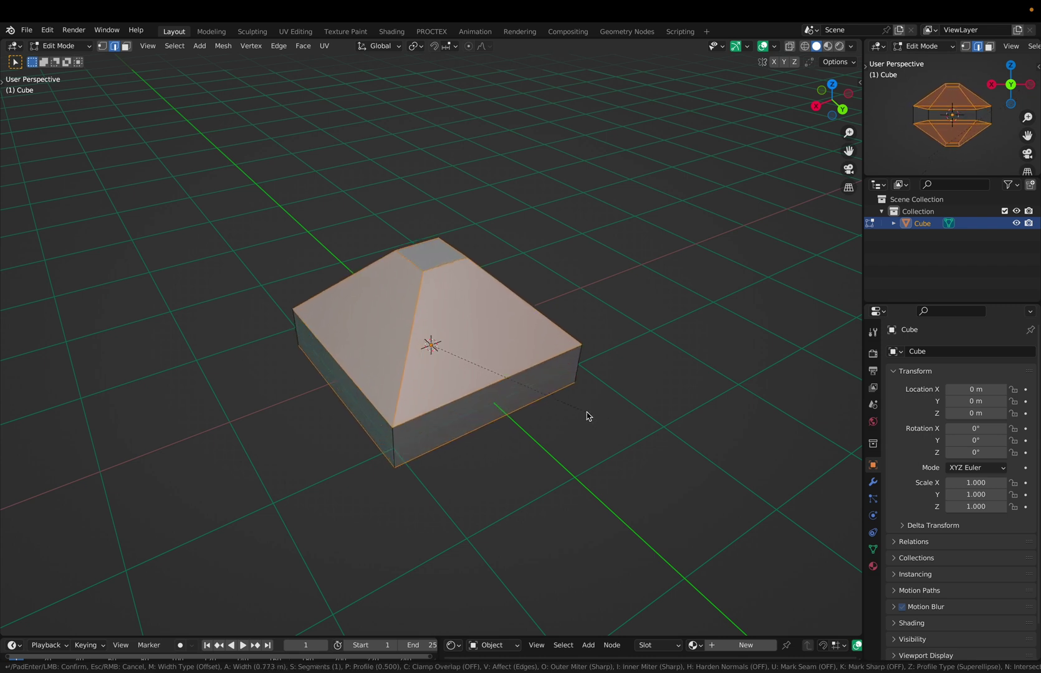
key("c")
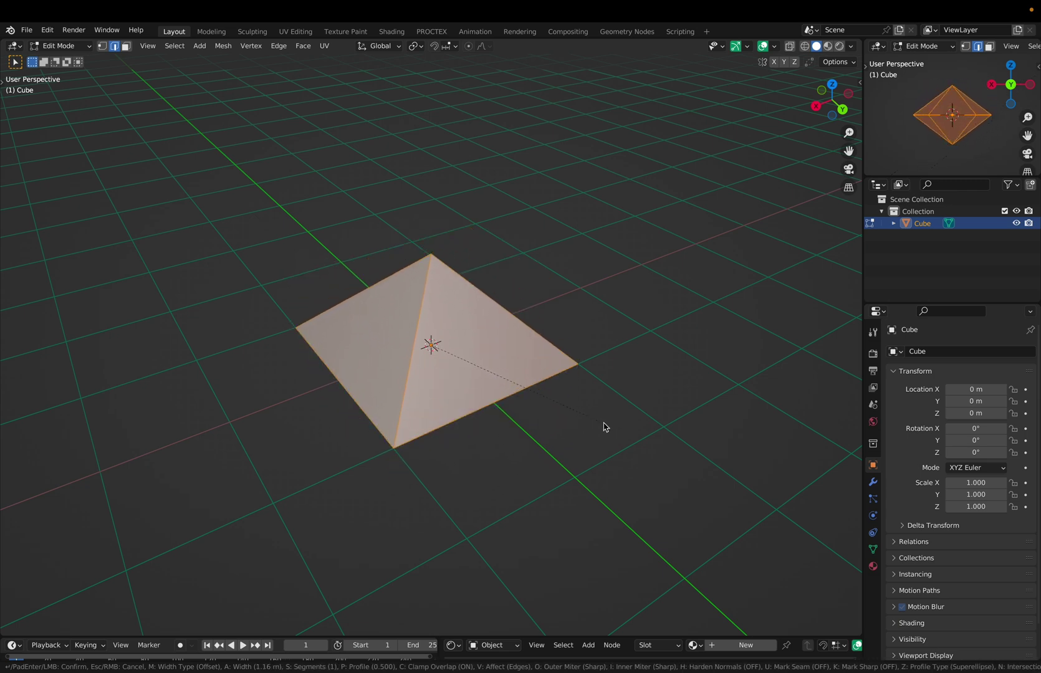
scroll(602, 426, "up", 7)
left_click(651, 452)
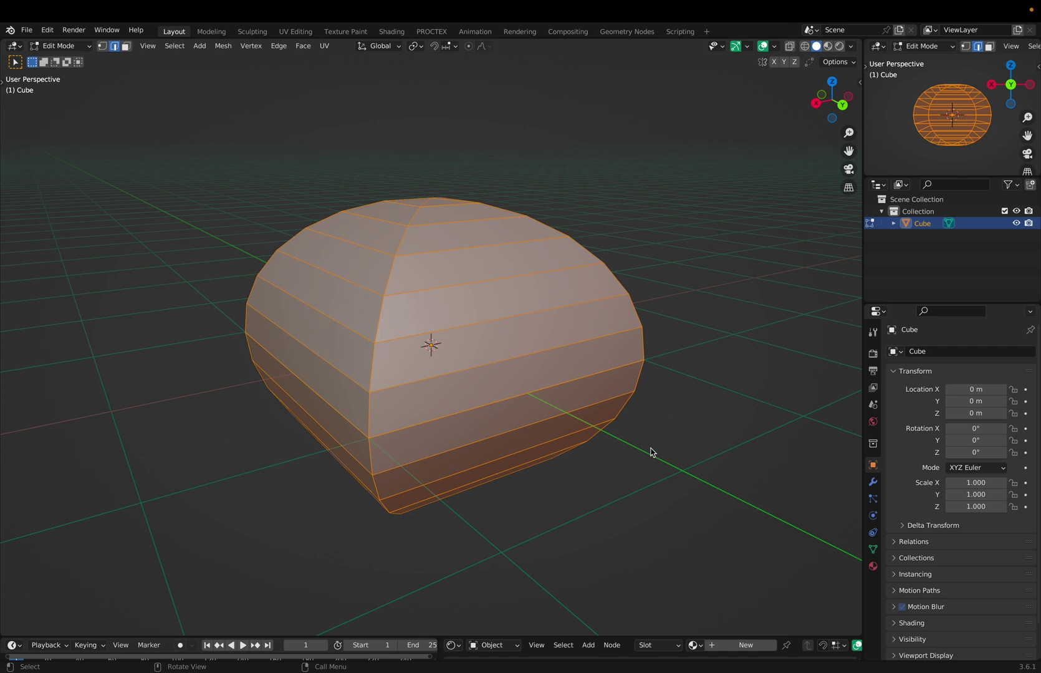
left_click(434, 426)
key("g")
right_click(563, 425)
Select the whole beveled cube mesh and merge its overlapping vertices by distance.
key("a")
key("m")
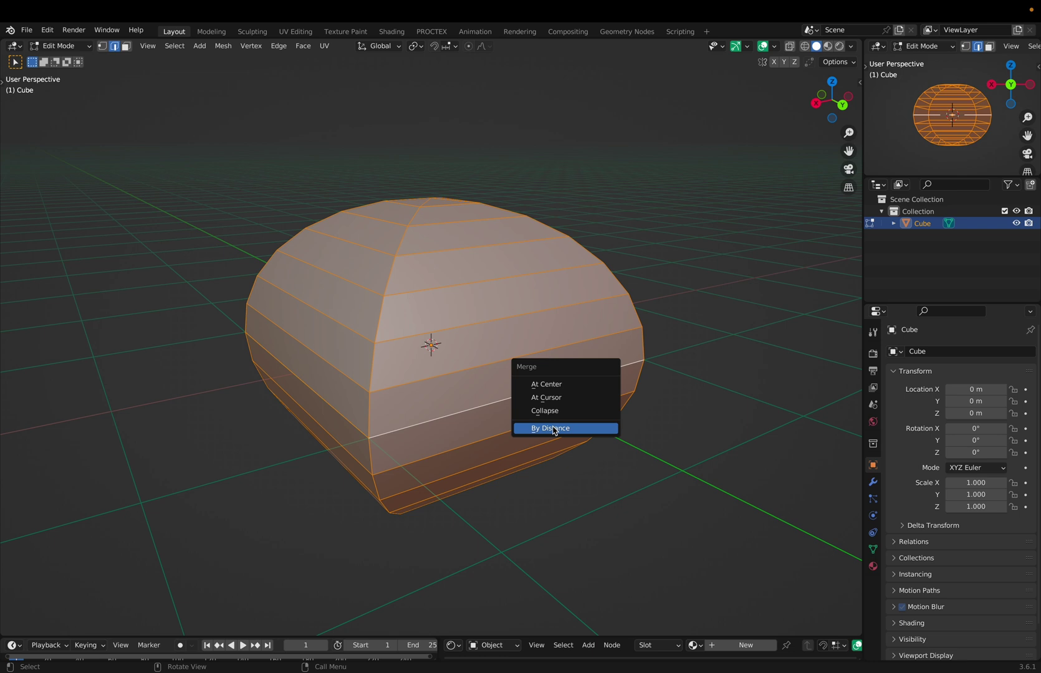
left_click(550, 430)
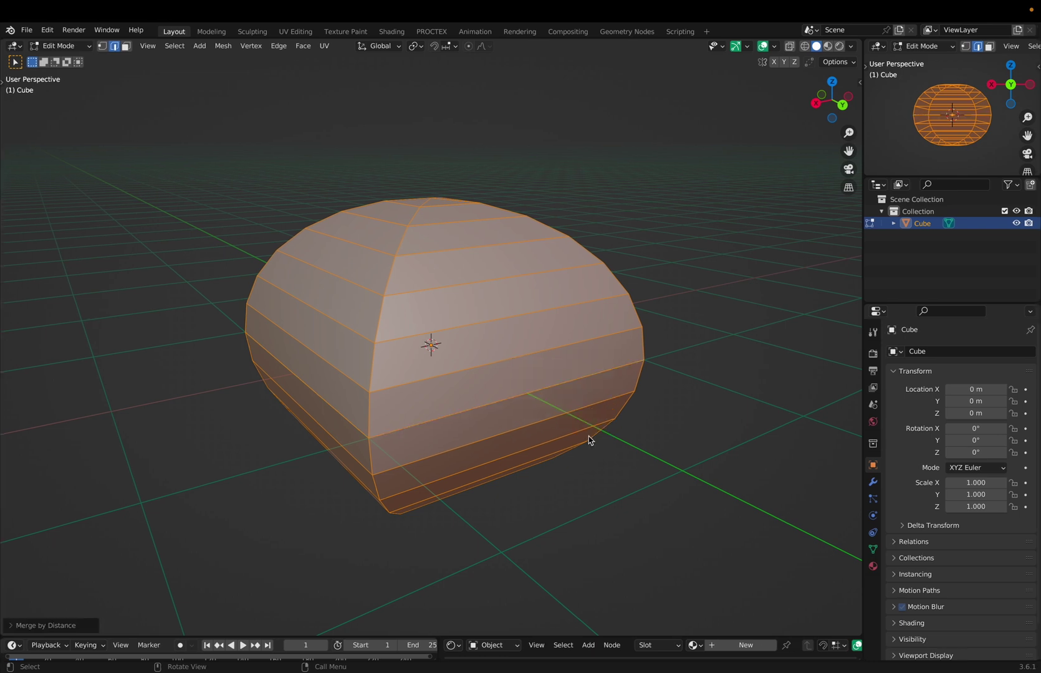
Separate one long side face of the rounded cube into its own object and move it away from the body.
key("3")
left_click(412, 361, "alt")
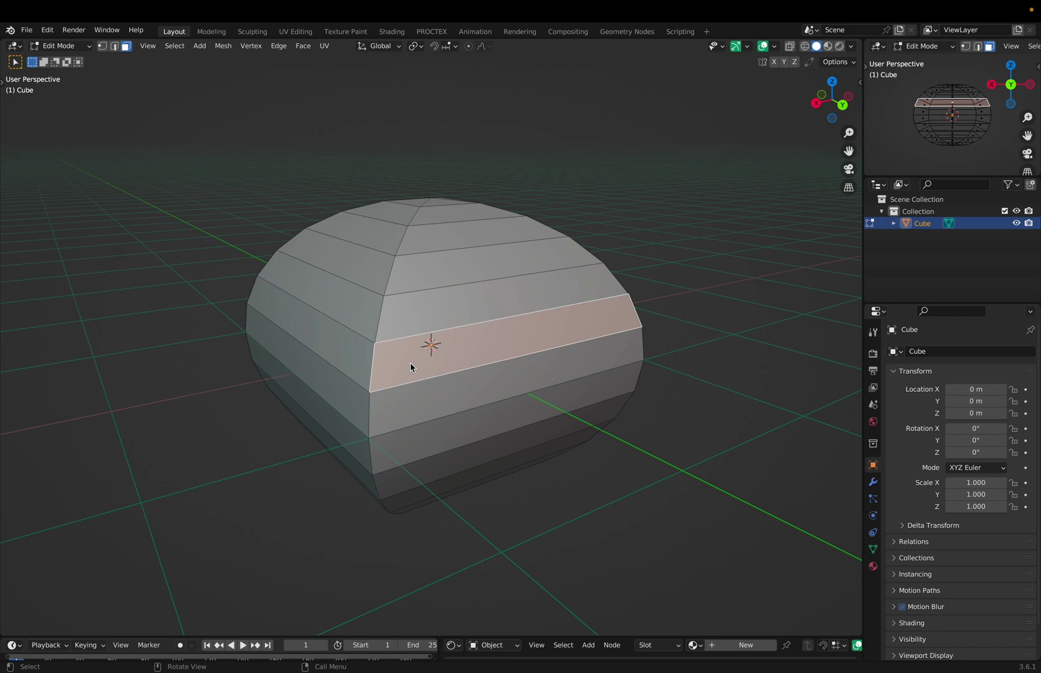
key("p")
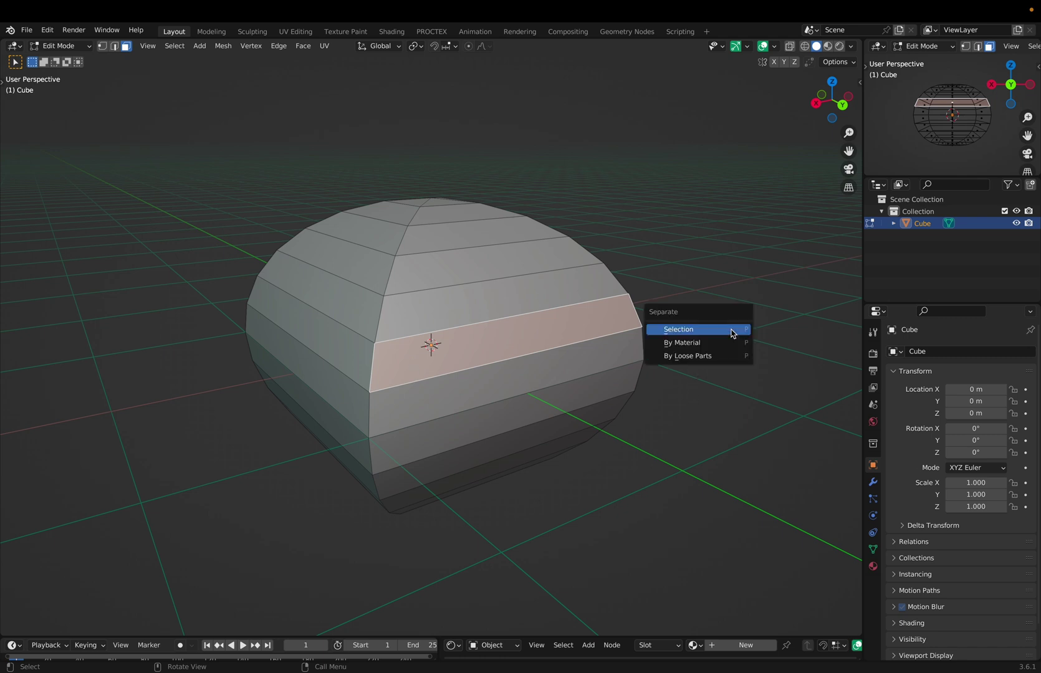
left_click(666, 333)
key("Tab")
left_click(617, 322)
key("g")
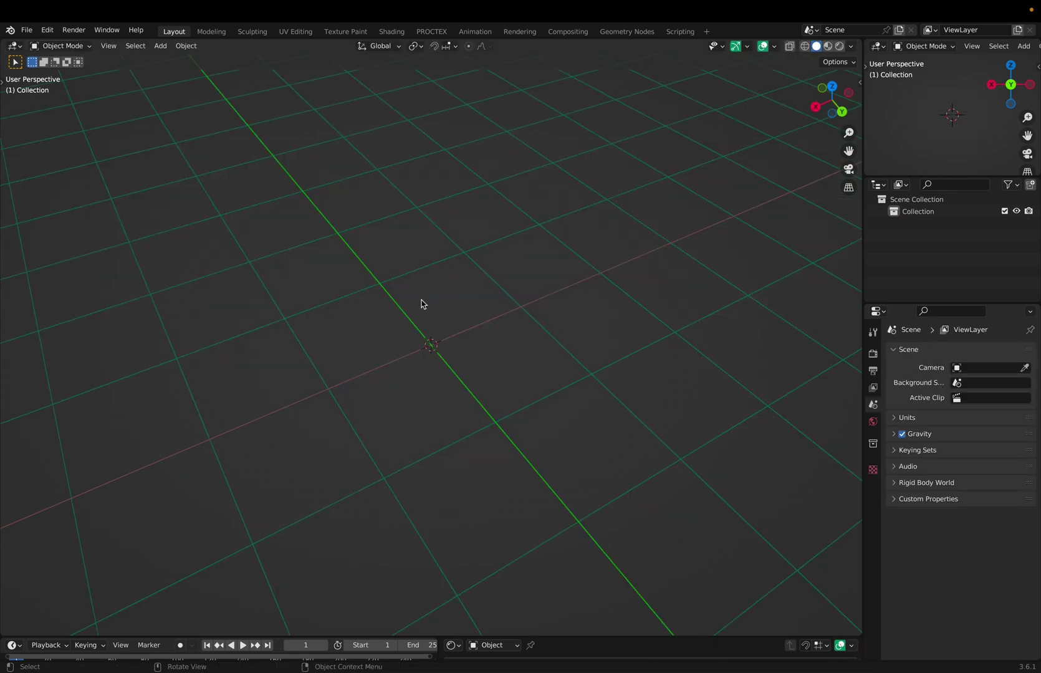
key("shift+a")
mouse_move(421, 305)
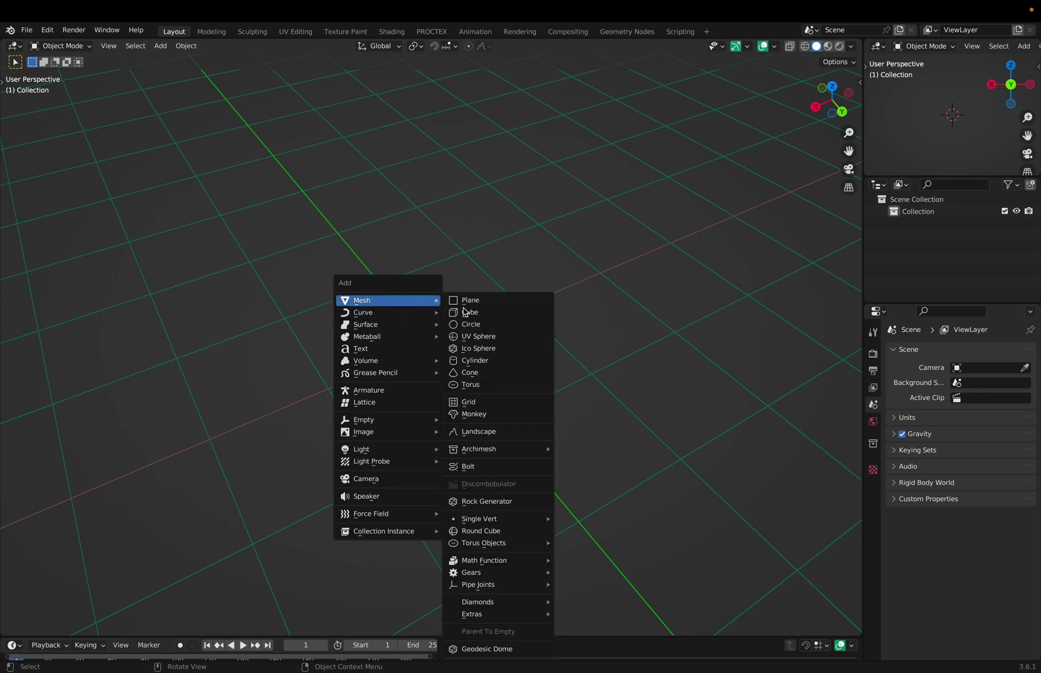
left_click(492, 360)
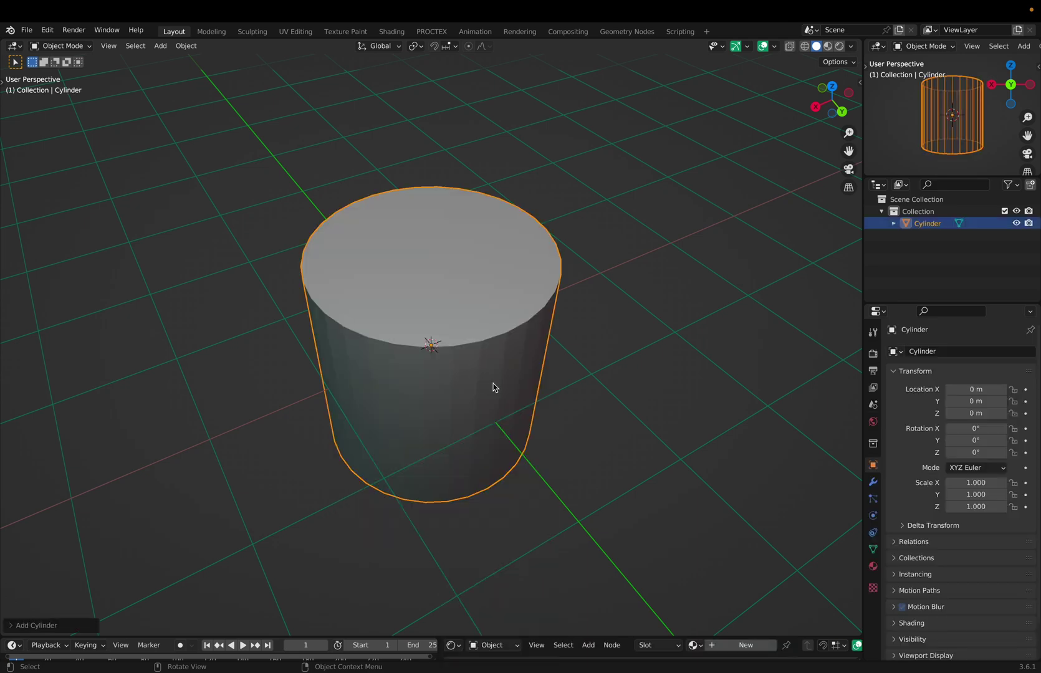
key("ctrl+z")
Add a cylinder mesh to the empty scene.
key("shift+a")
mouse_move(343, 329)
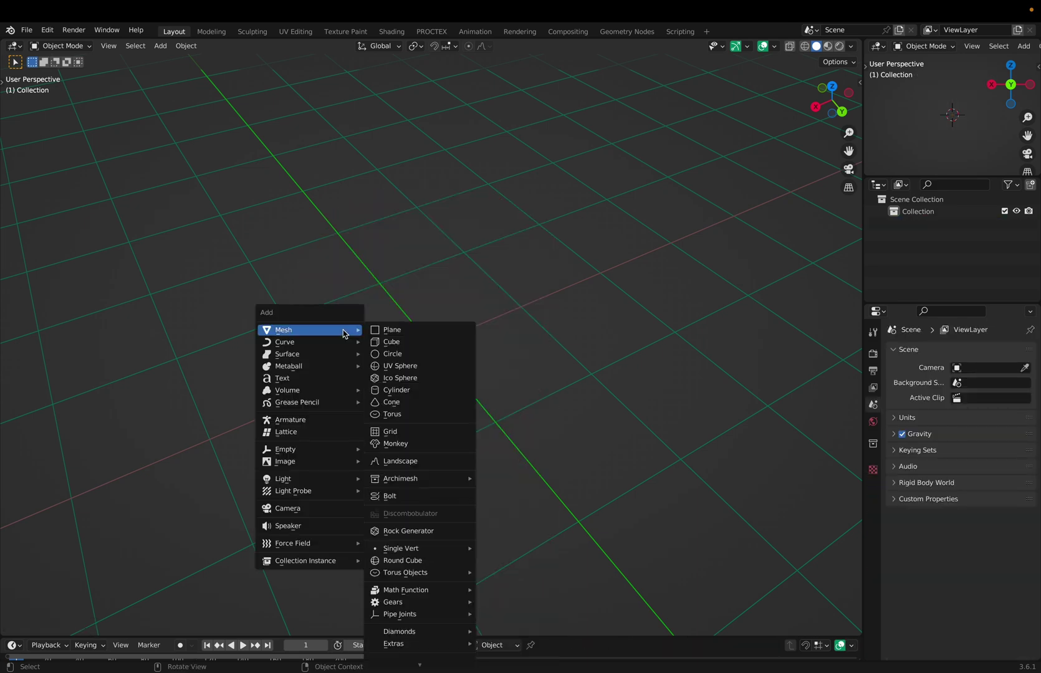
key("m")
key("y")
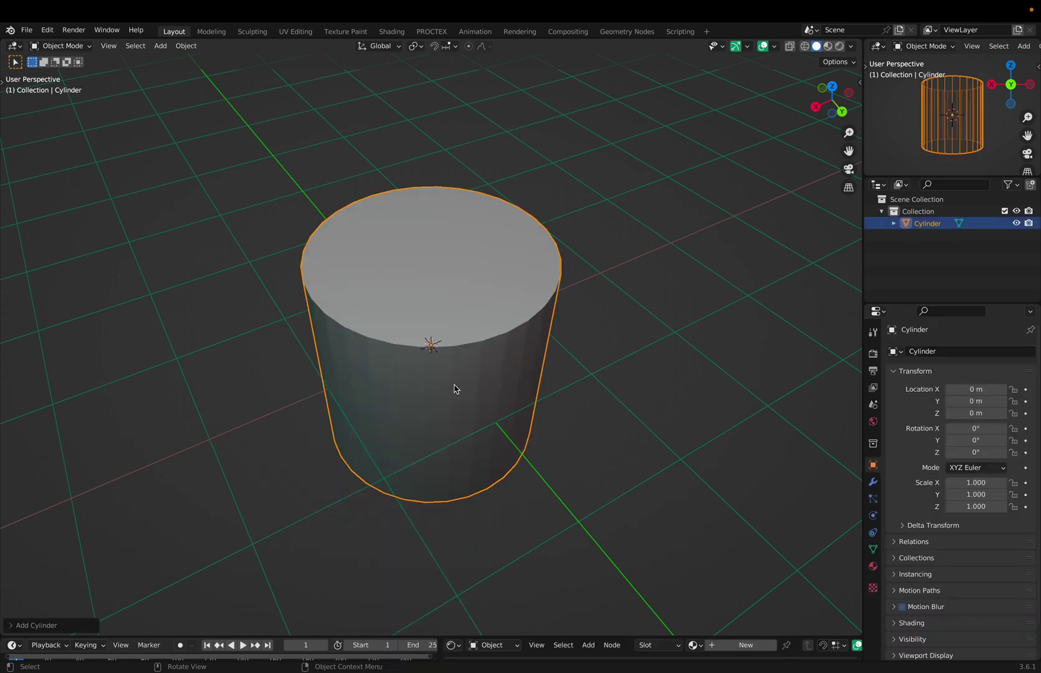
scroll(449, 407, "up", 3)
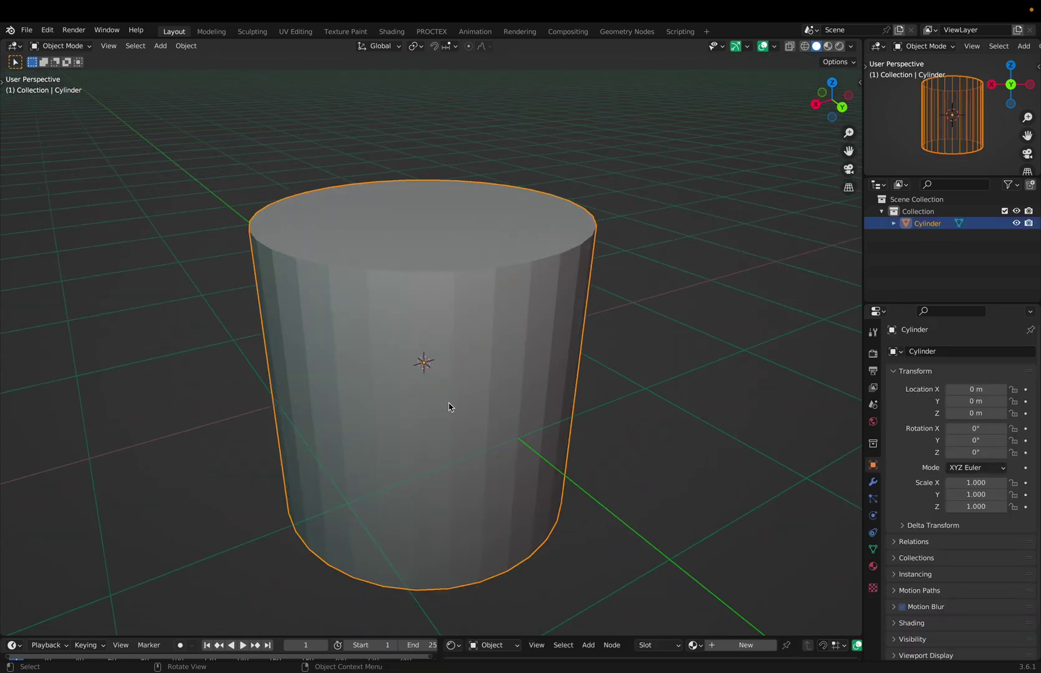
Add a cube mesh to the scene alongside the cylinder.
key("shift+a")
mouse_move(411, 415)
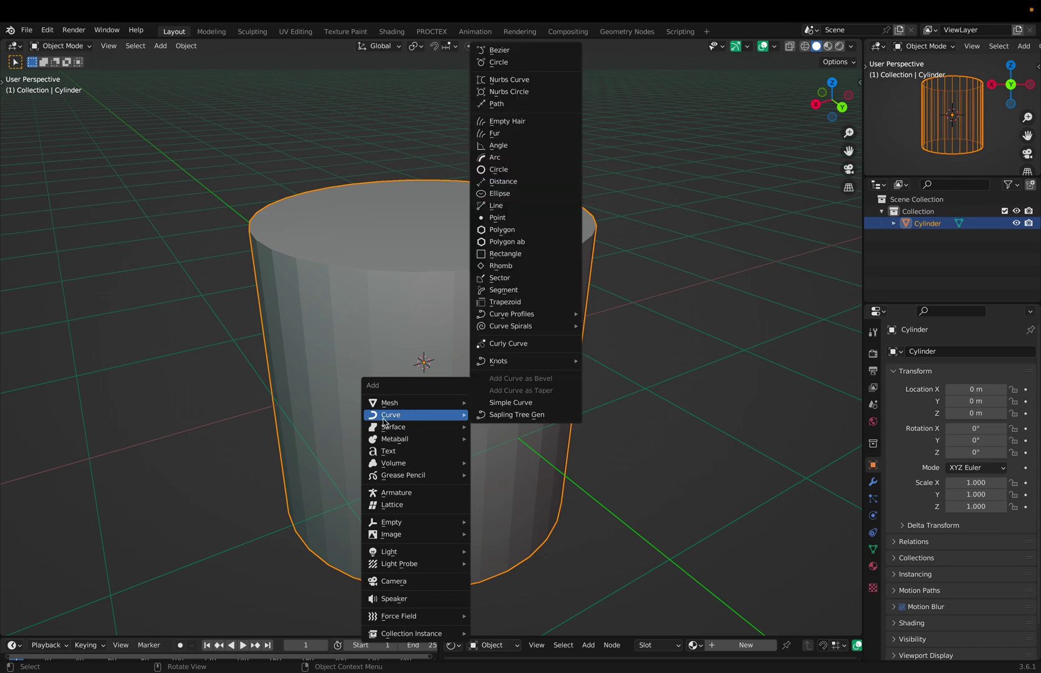
mouse_move(502, 318)
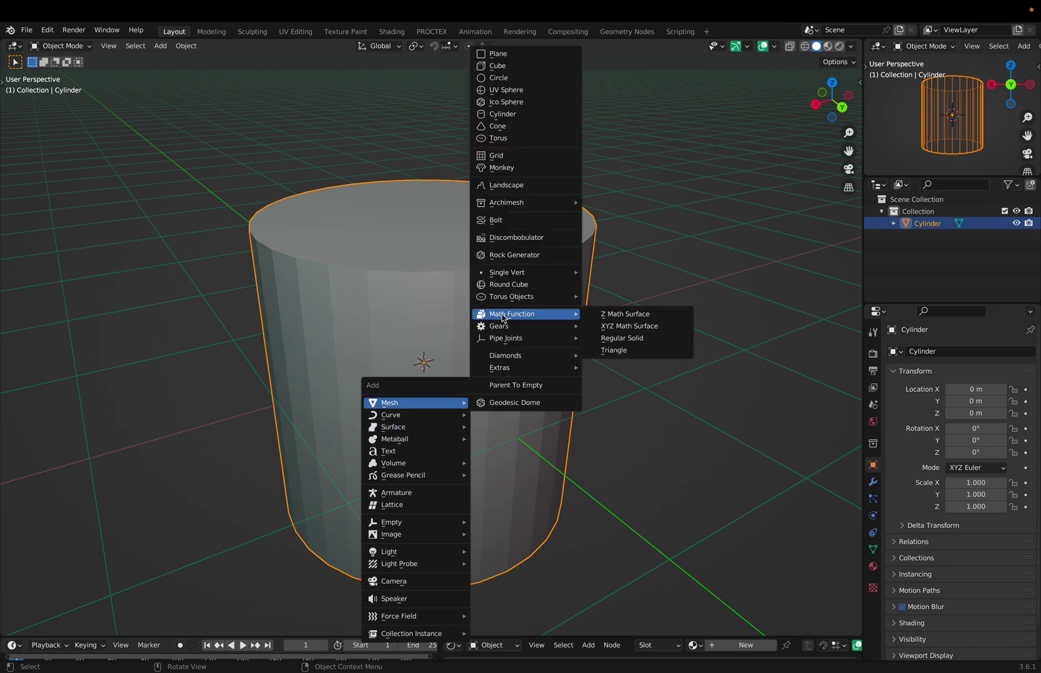
left_click(502, 285)
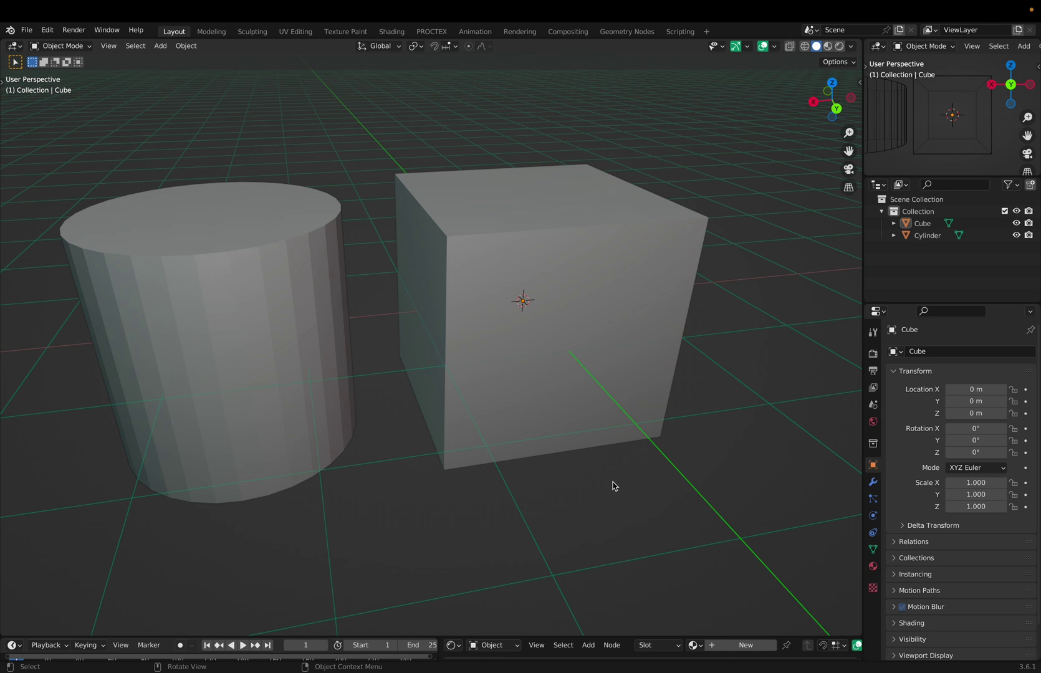
Select the cube and, in Edit Mode, select its four vertical edges as an edge ring.
left_click(519, 333)
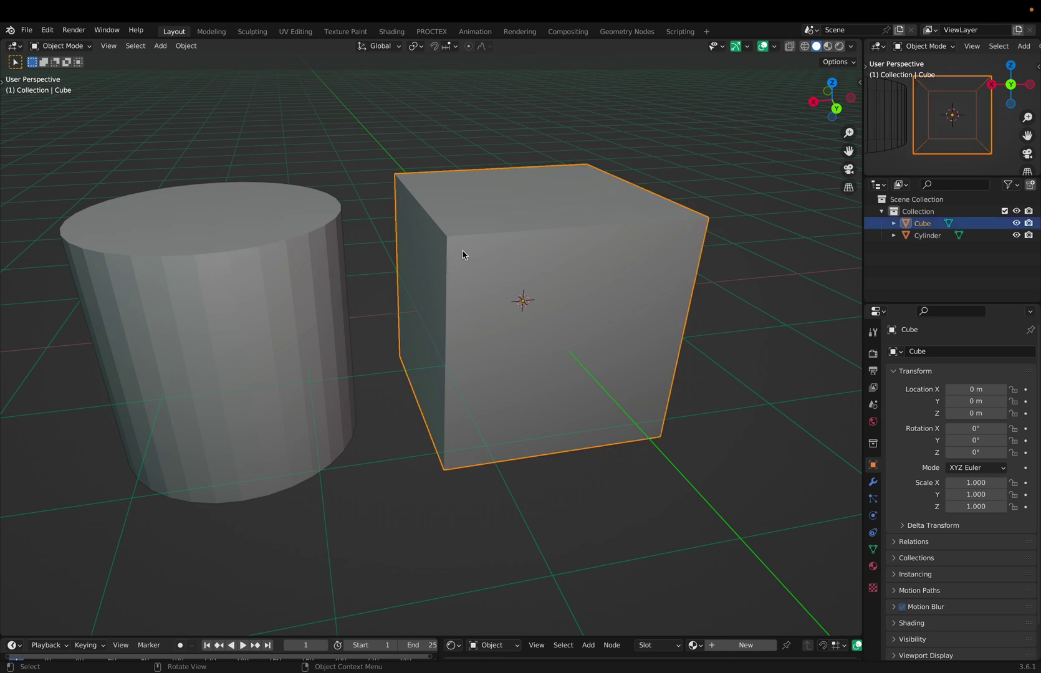
left_click_drag(462, 273, 588, 377)
left_click_drag(190, 365, 155, 395)
middle_click_drag(602, 406, 667, 416)
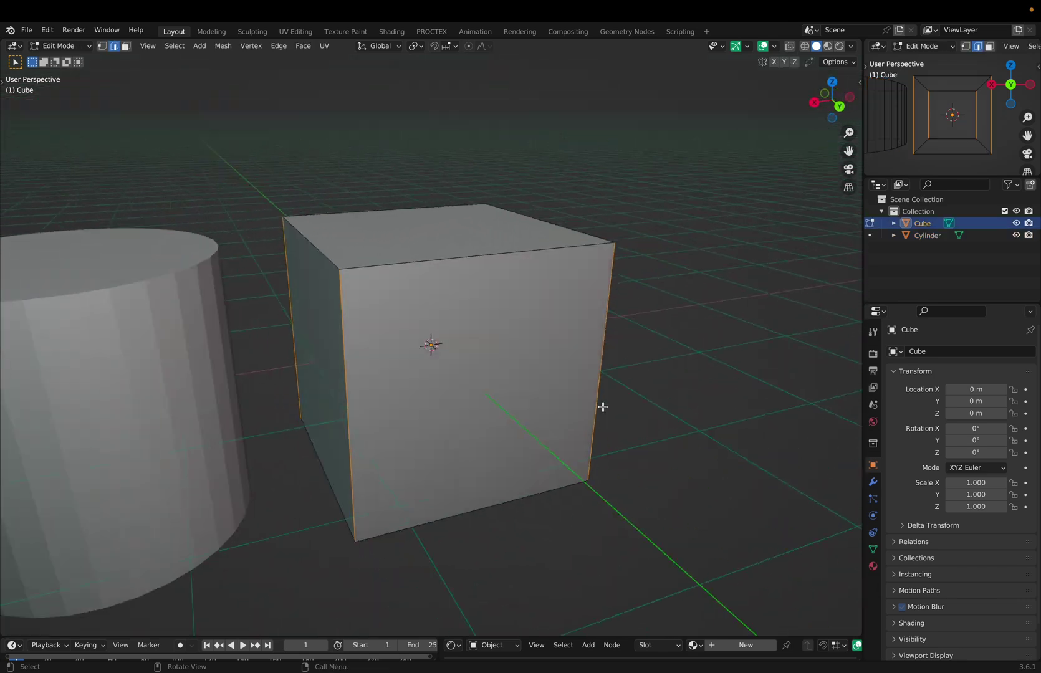
left_click(667, 416)
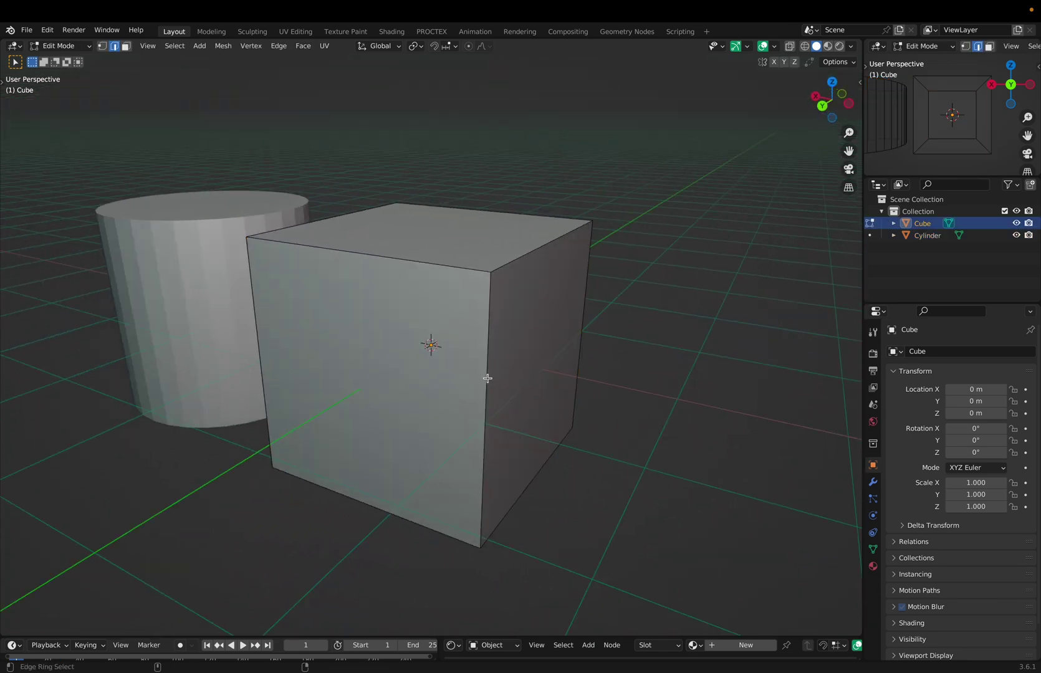
middle_click_drag(476, 362, 390, 383)
left_click(390, 383)
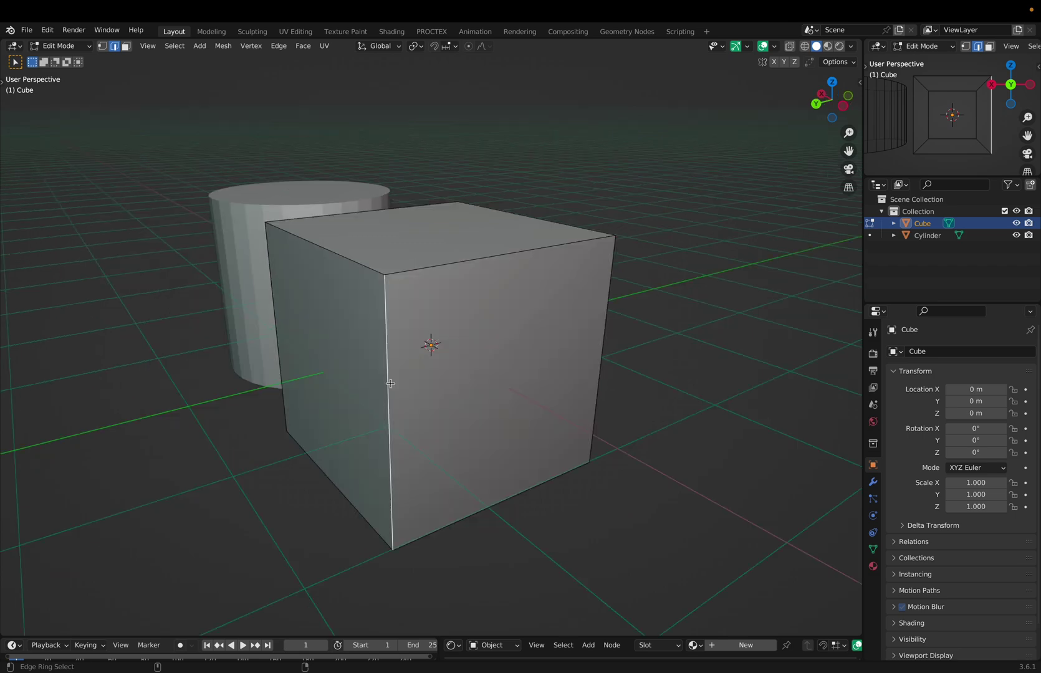
left_click(390, 384, "ctrl+alt")
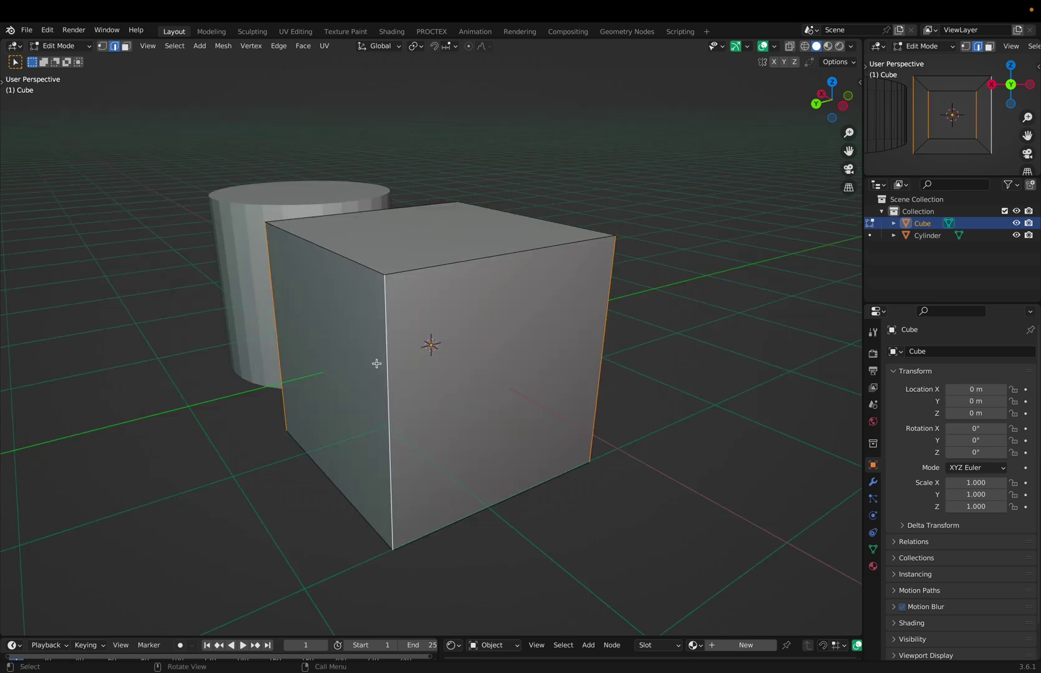
Bevel the cube's four vertical edges with 8 segments and Clamp Overlap on until they form a full cylinder.
middle_click_drag(398, 381, 518, 490)
key("ctrl+b")
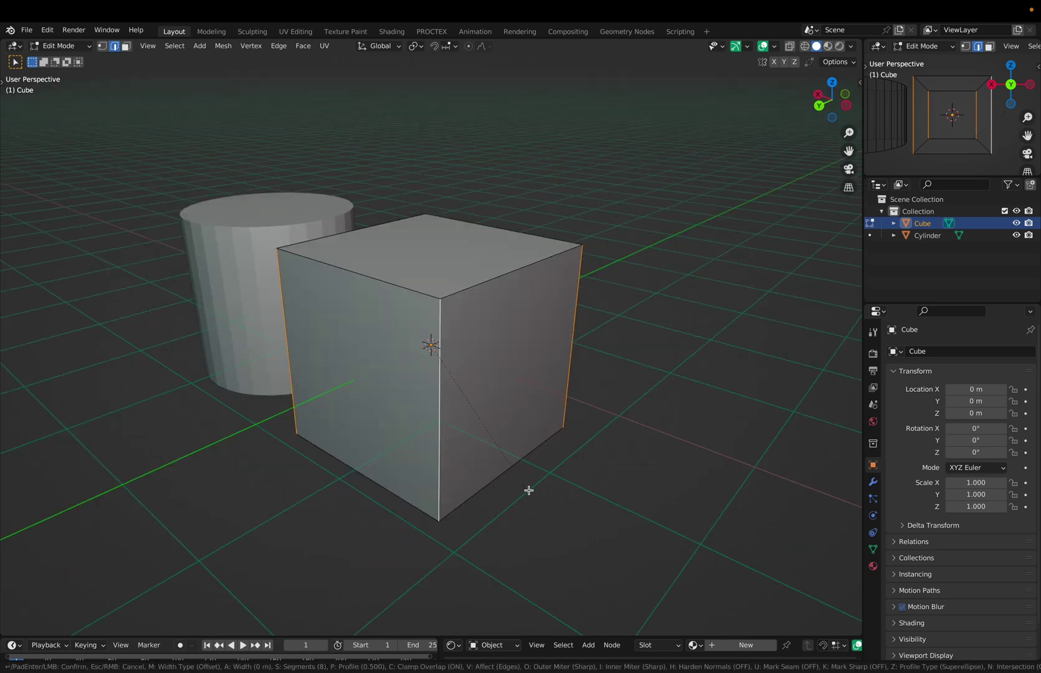
scroll(544, 490, "up", 7)
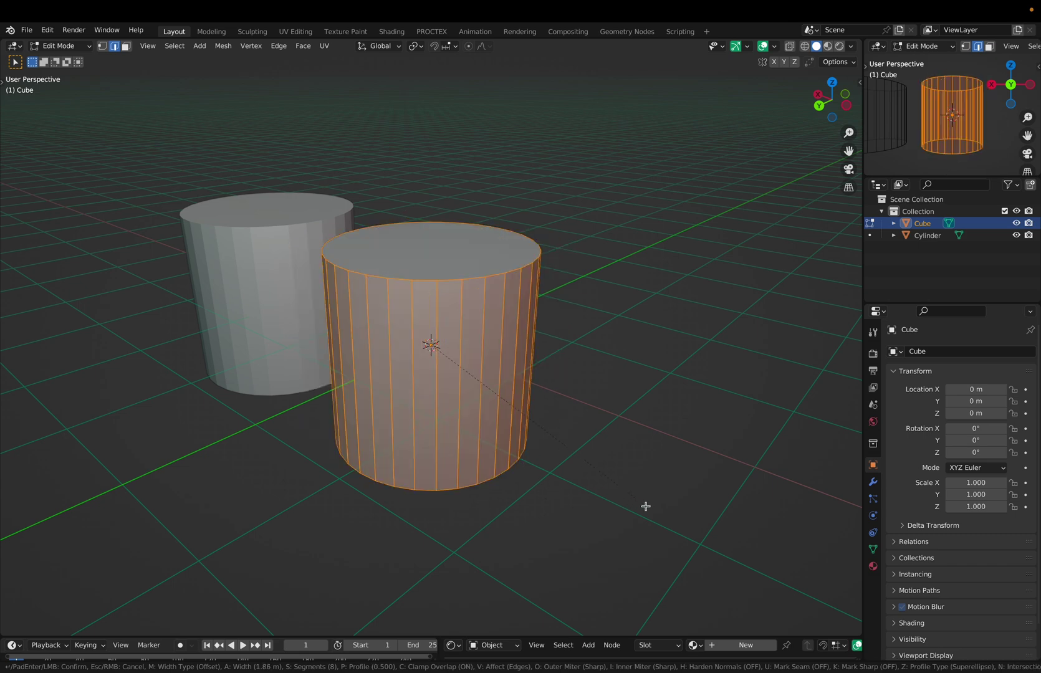
left_click(644, 504)
Merge the beveled cube's duplicate vertices by distance at 0.0001 m and return to Object Mode.
key("m")
left_click(616, 431)
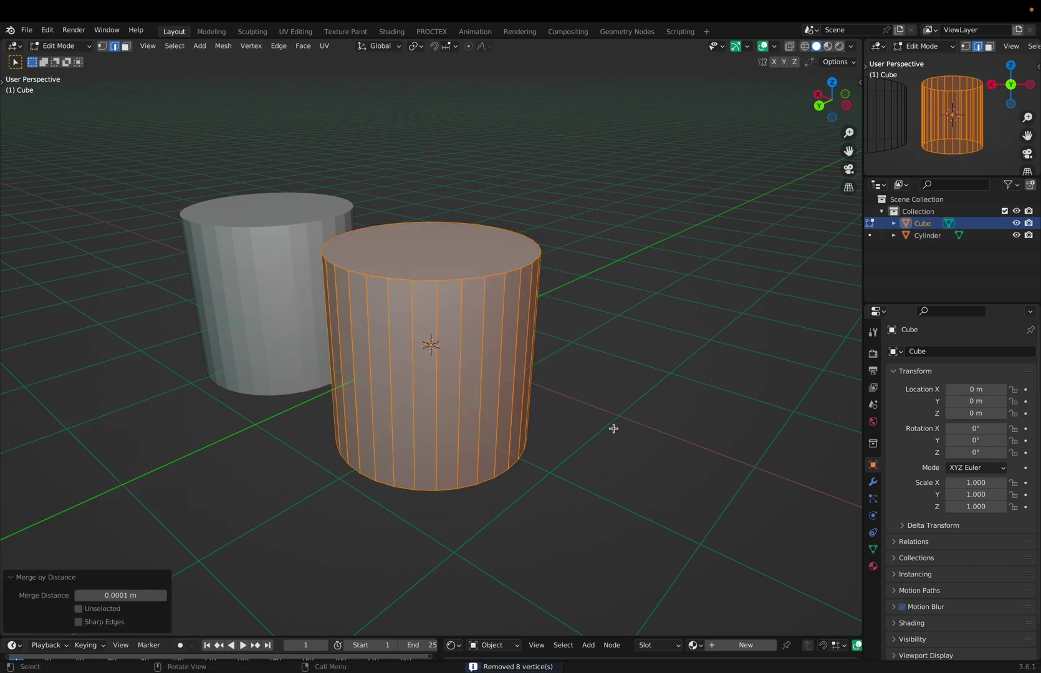
key("Tab")
scroll(592, 433, "left", 5)
scroll(562, 433, "left", 6, "shift")
scroll(559, 435, "right", 3)
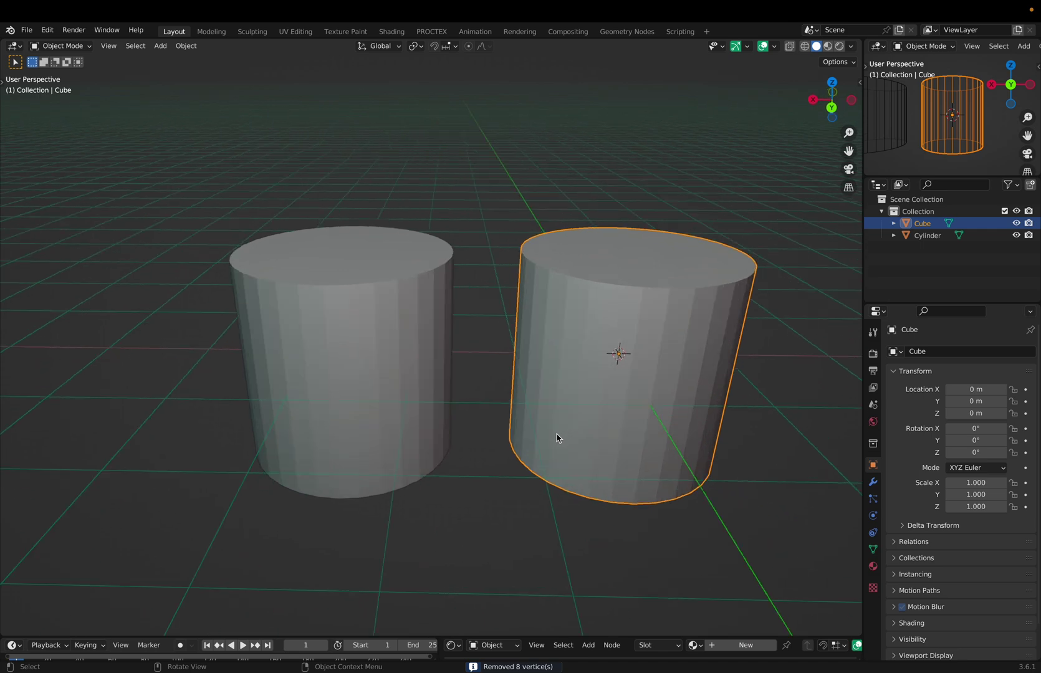
middle_click_drag(557, 438, 573, 478)
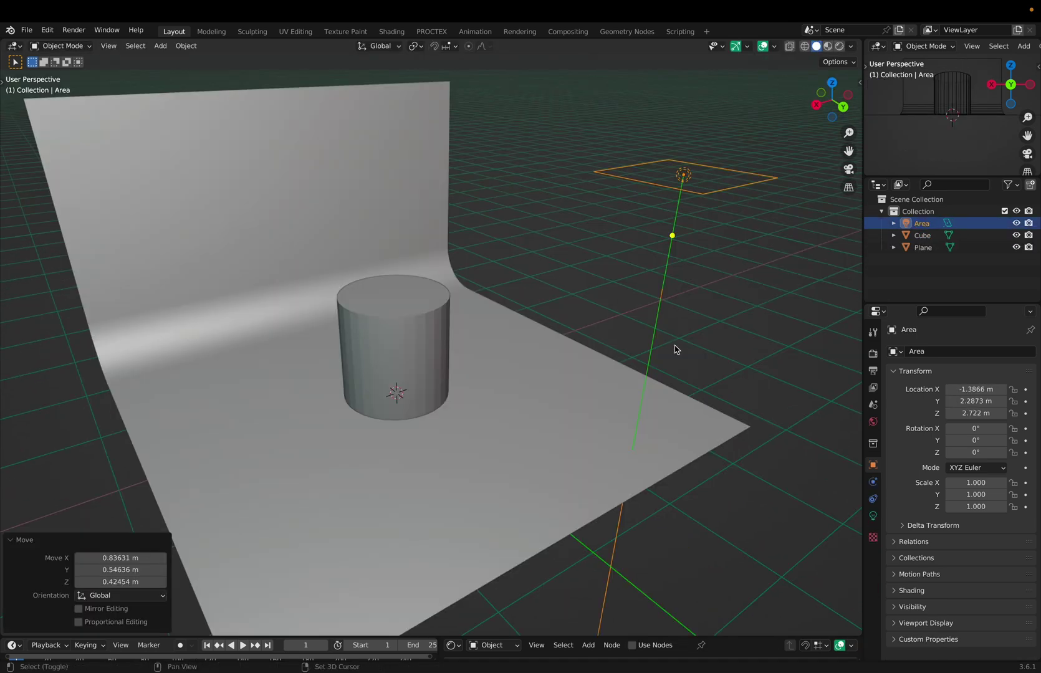
middle_click_drag(675, 346, 675, 341, "shift")
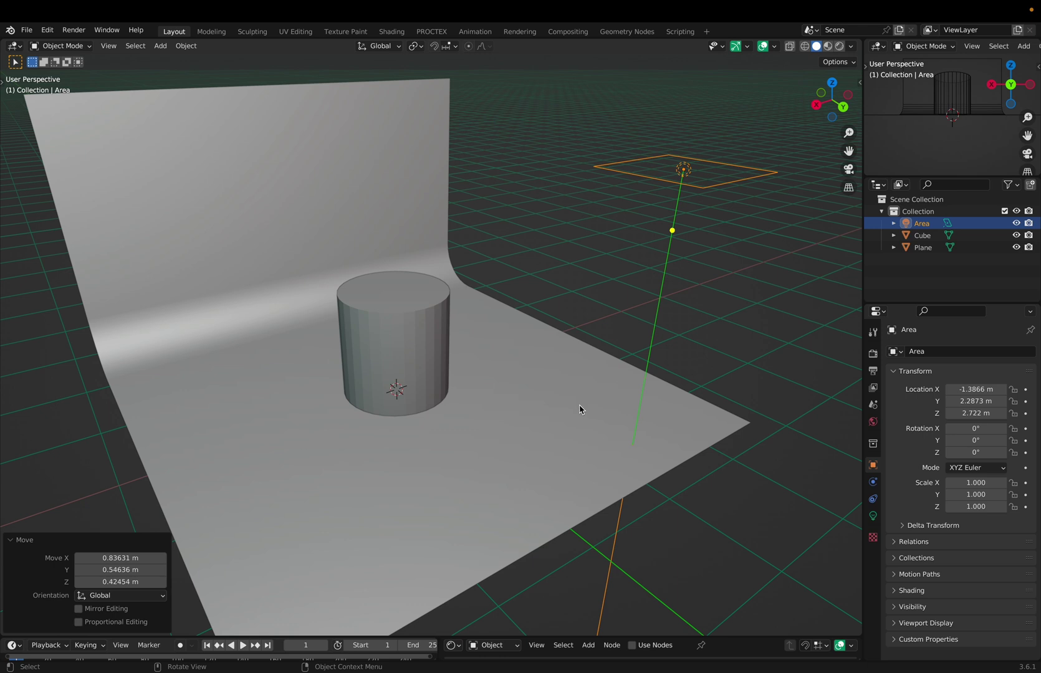
key("r")
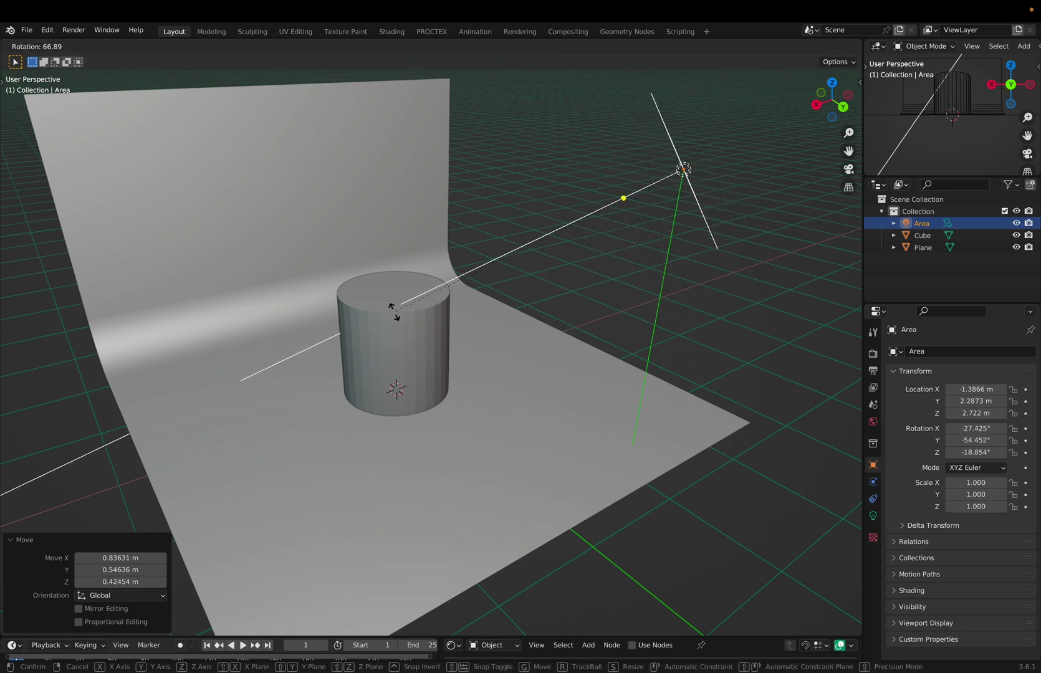
key("Escape")
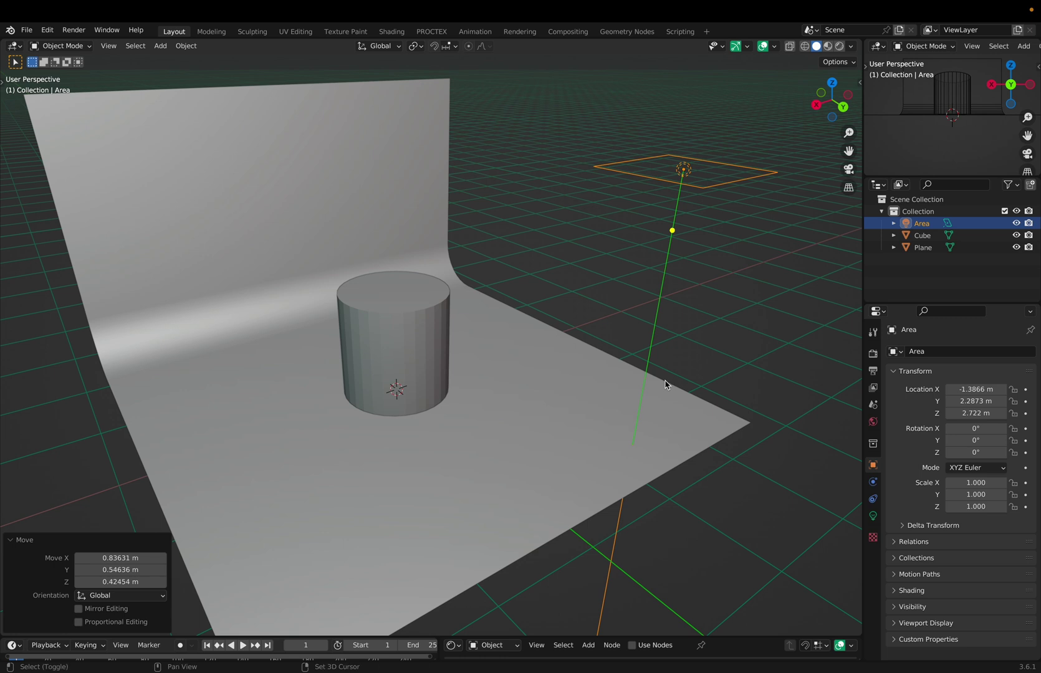
Aim the area light at the cylinder on the curved backdrop using interactive light tracking.
key("shift+t")
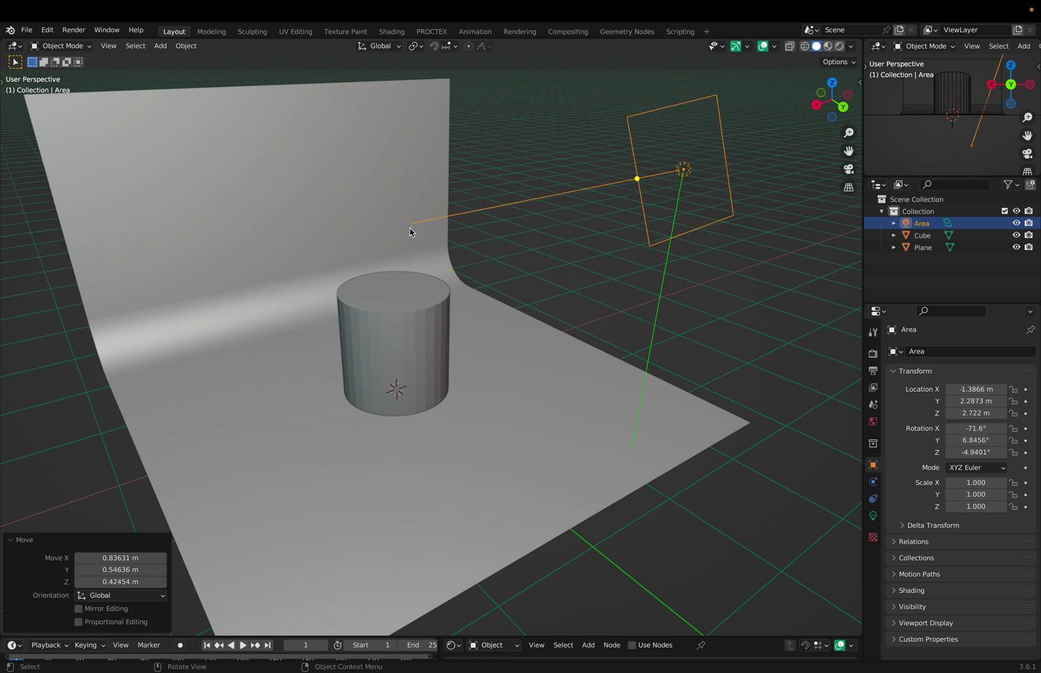
left_click_drag(410, 232, 437, 298)
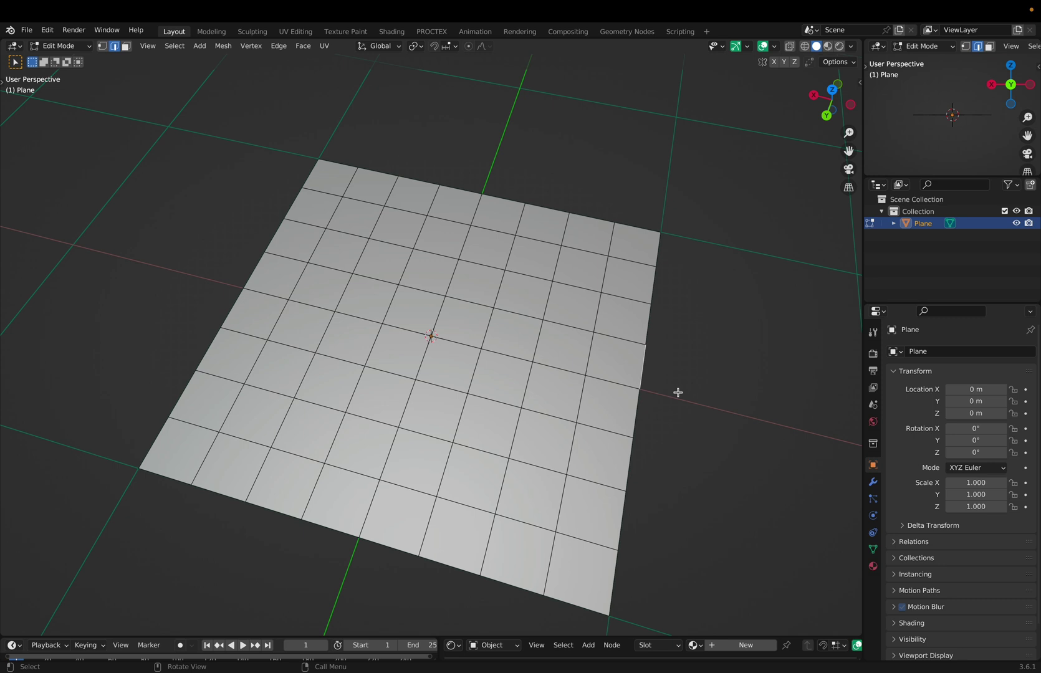
Select a path of faces between two distant faces of the subdivided plane using Pick Shortest Path.
key("3")
left_click(531, 496)
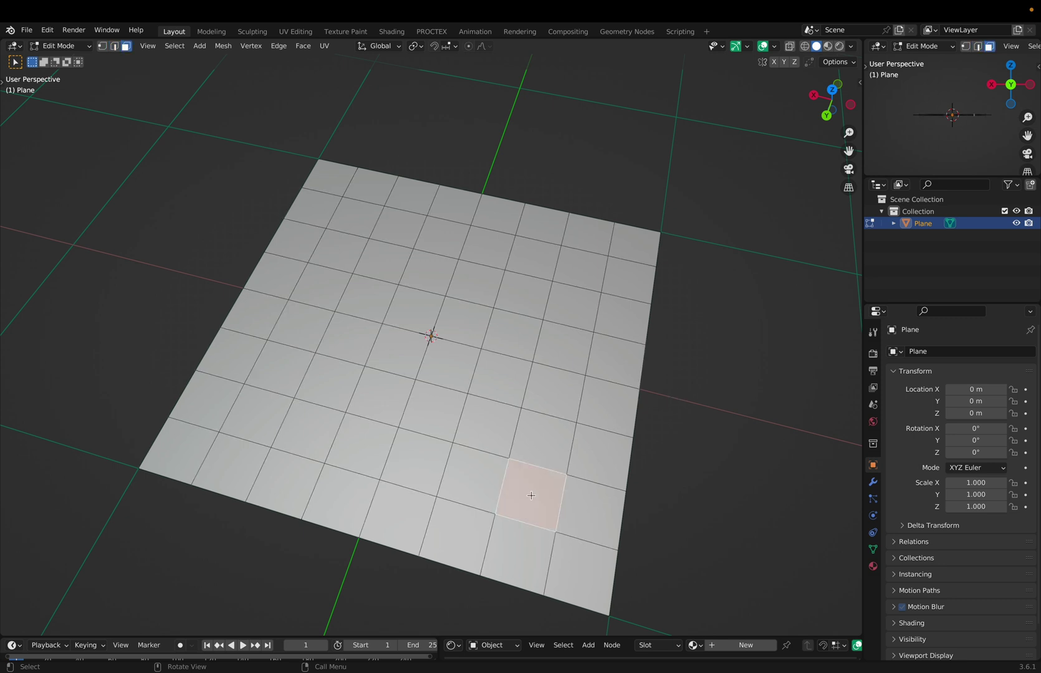
left_click(338, 299, "shift")
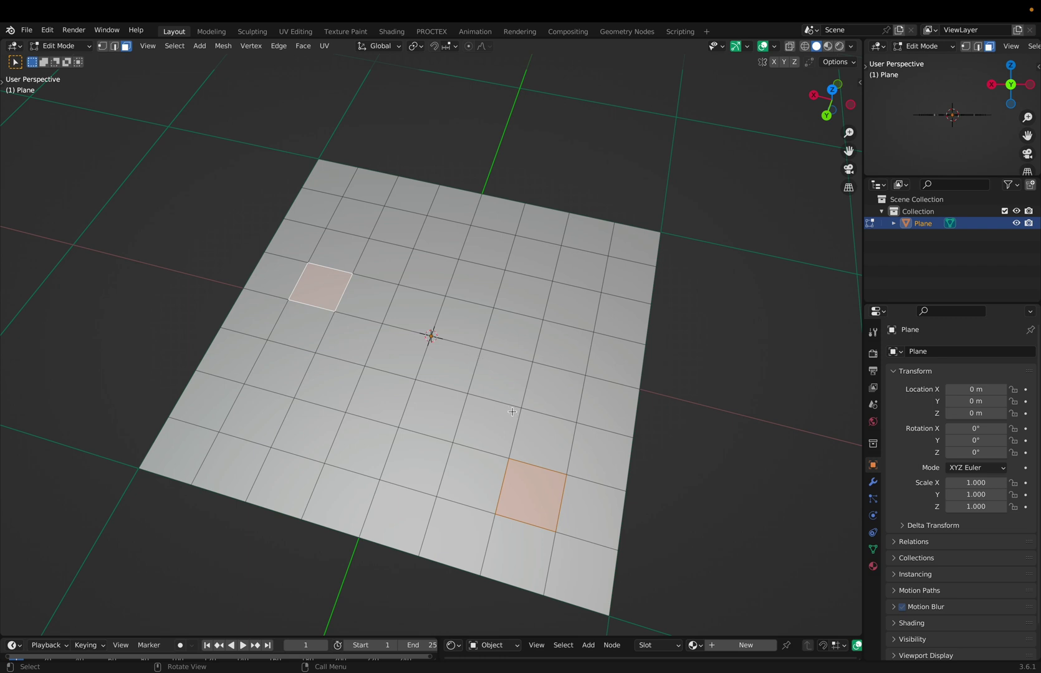
key("ctrl+z")
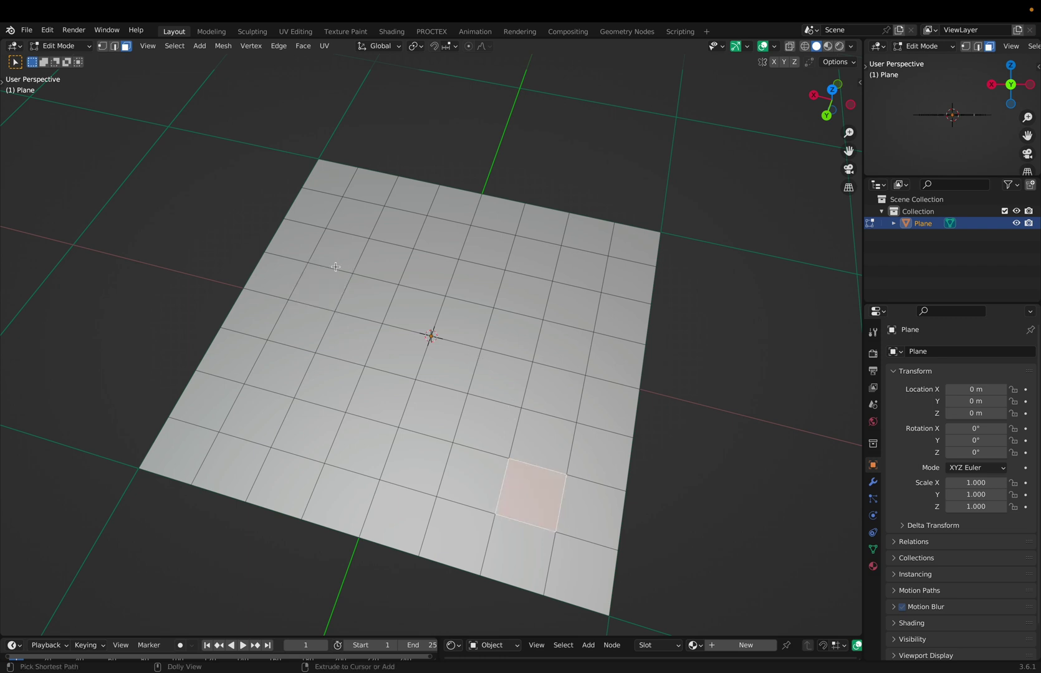
left_click(327, 287, "ctrl+shift")
middle_click_drag(327, 288, 343, 294)
middle_click_drag(628, 390, 638, 403)
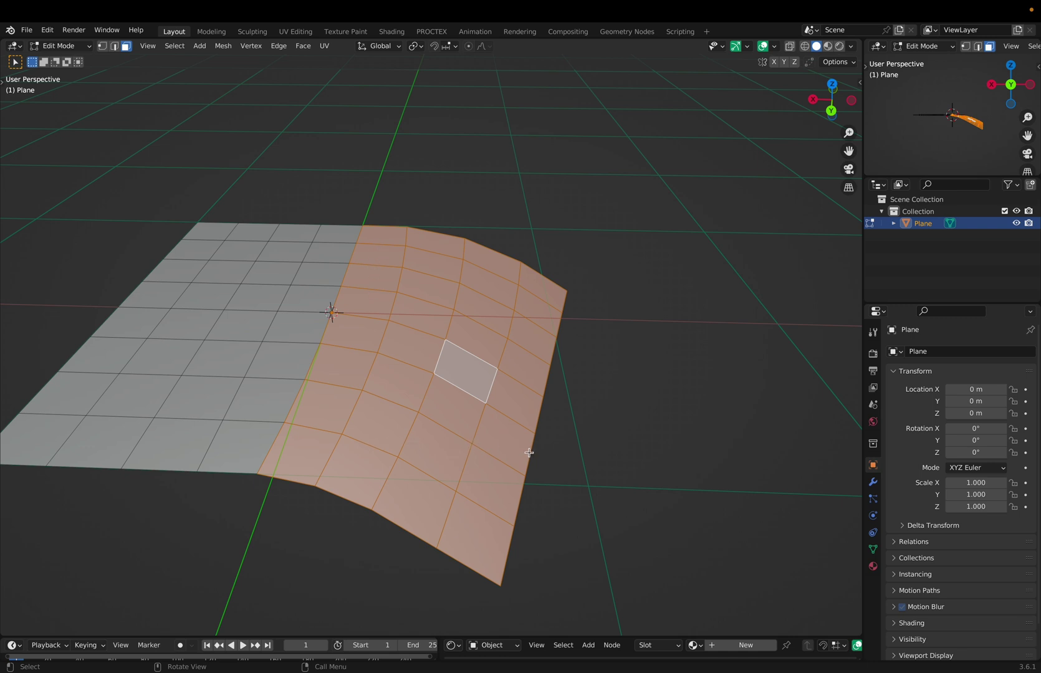
Extrude the selected curved half of the plane as individual faces by about 0.7 m.
key("alt+e")
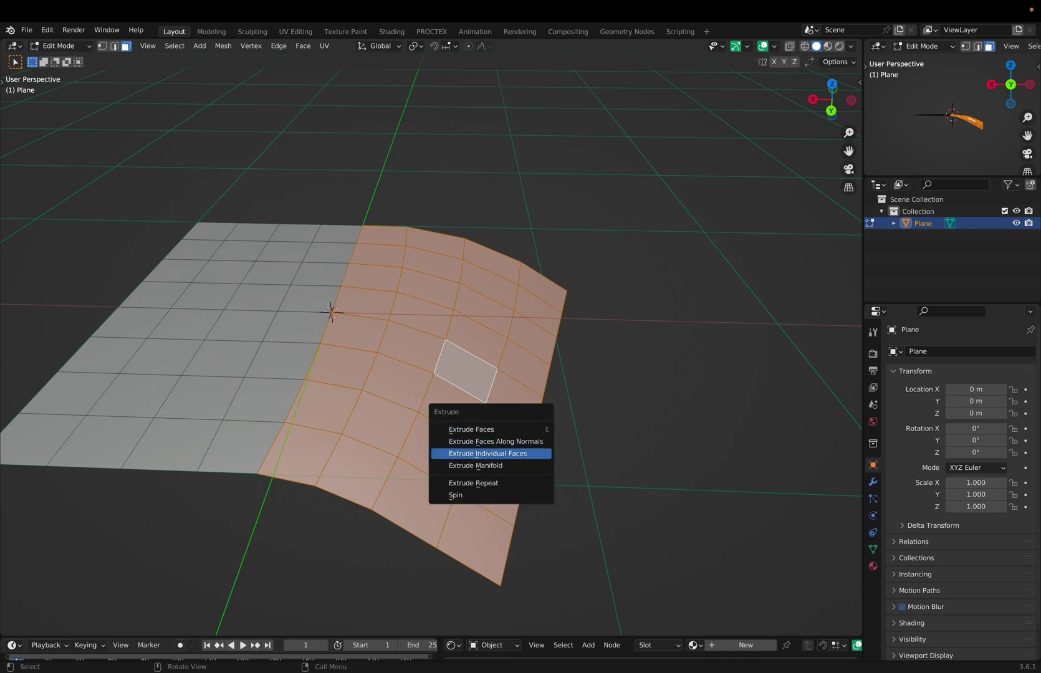
left_click(487, 453)
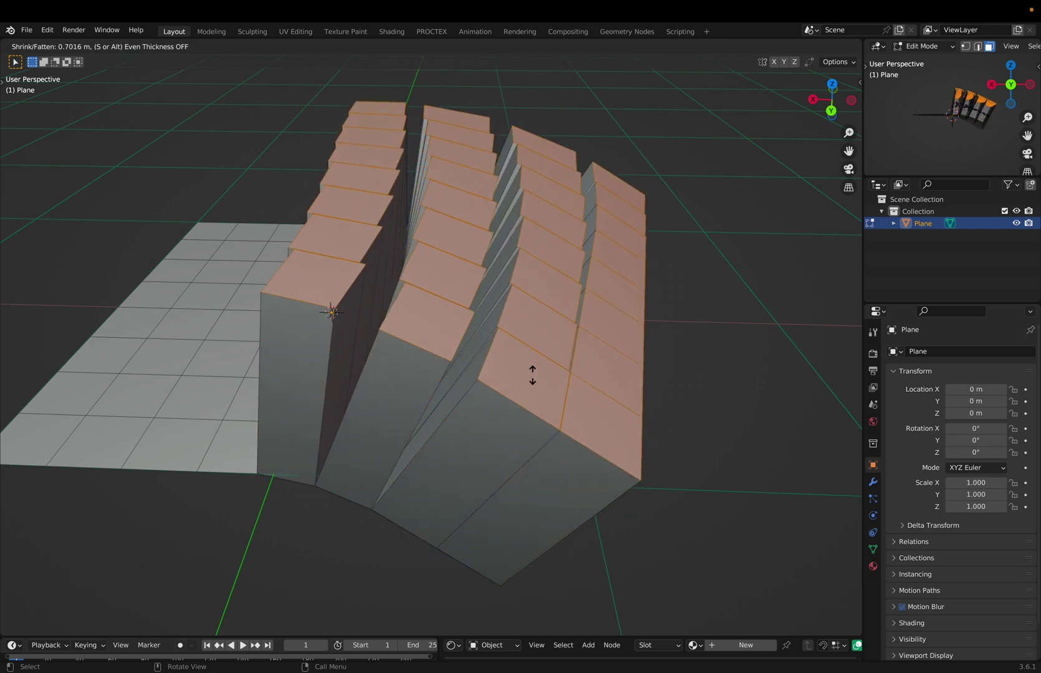
left_click(535, 340)
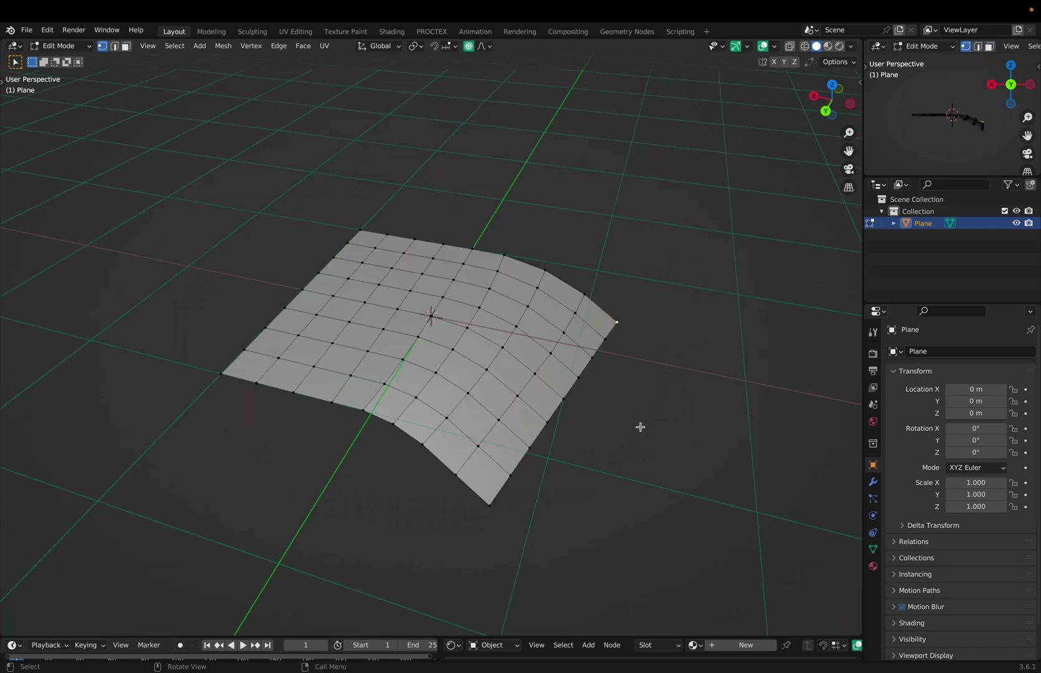
Raise the curved plane's corner vertex about 0.53 m in Z with smooth proportional editing, and open the falloff options.
key("g")
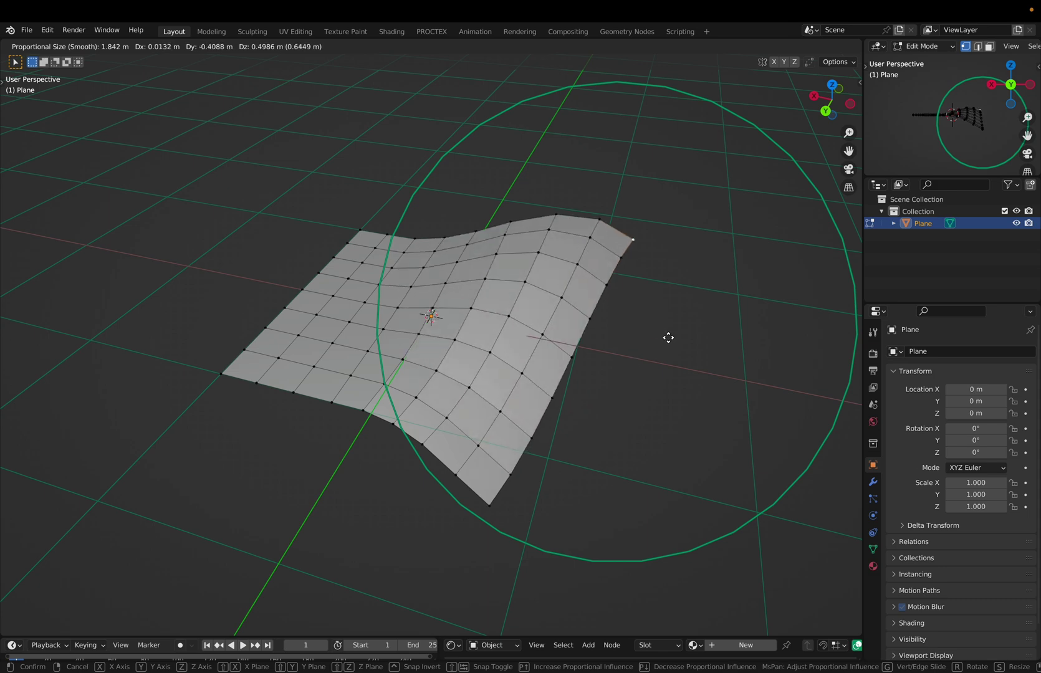
left_click(686, 369)
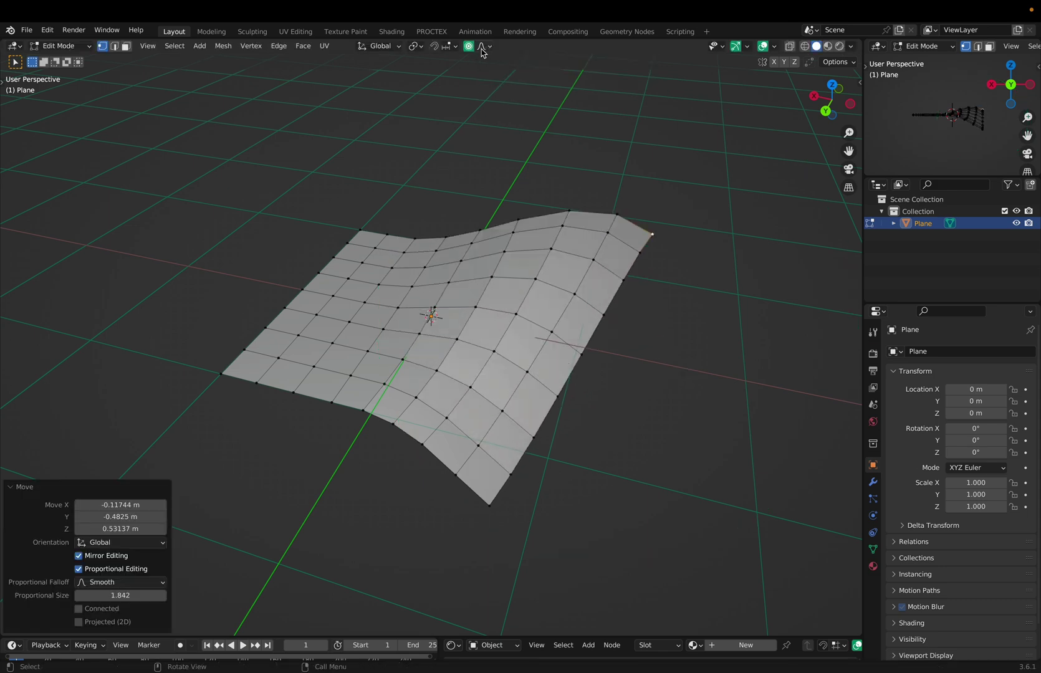
left_click(485, 47)
middle_click_drag(539, 251, 534, 259)
key("shift+o")
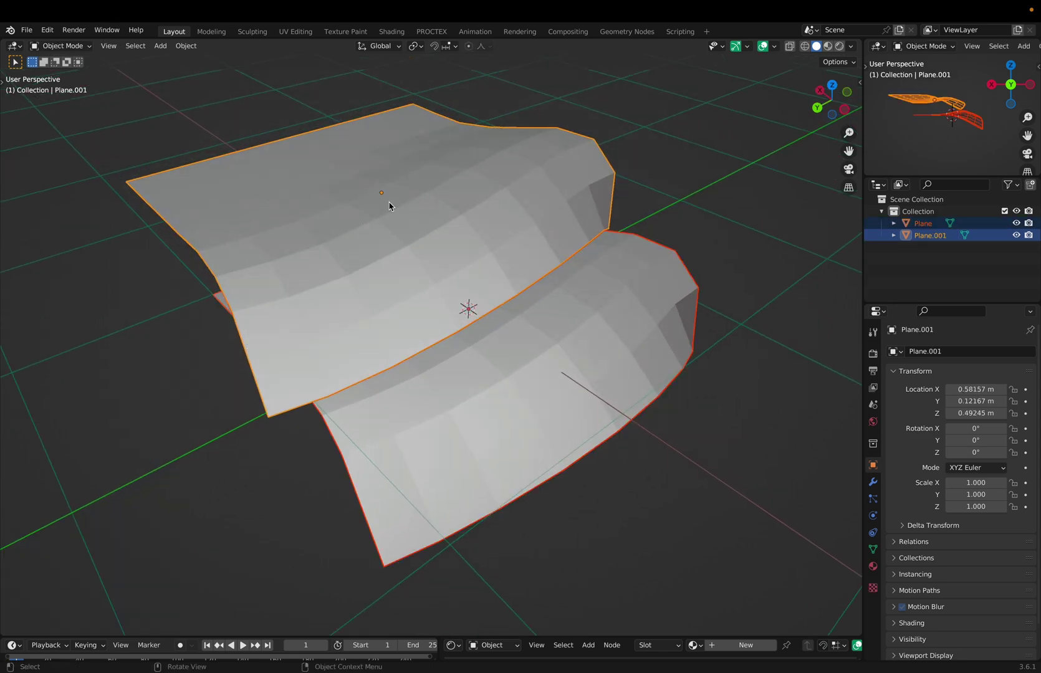
Hide the viewport overlays and examine the two curved planes from several angles.
left_click(676, 449, "shift")
key("shift+alt+z")
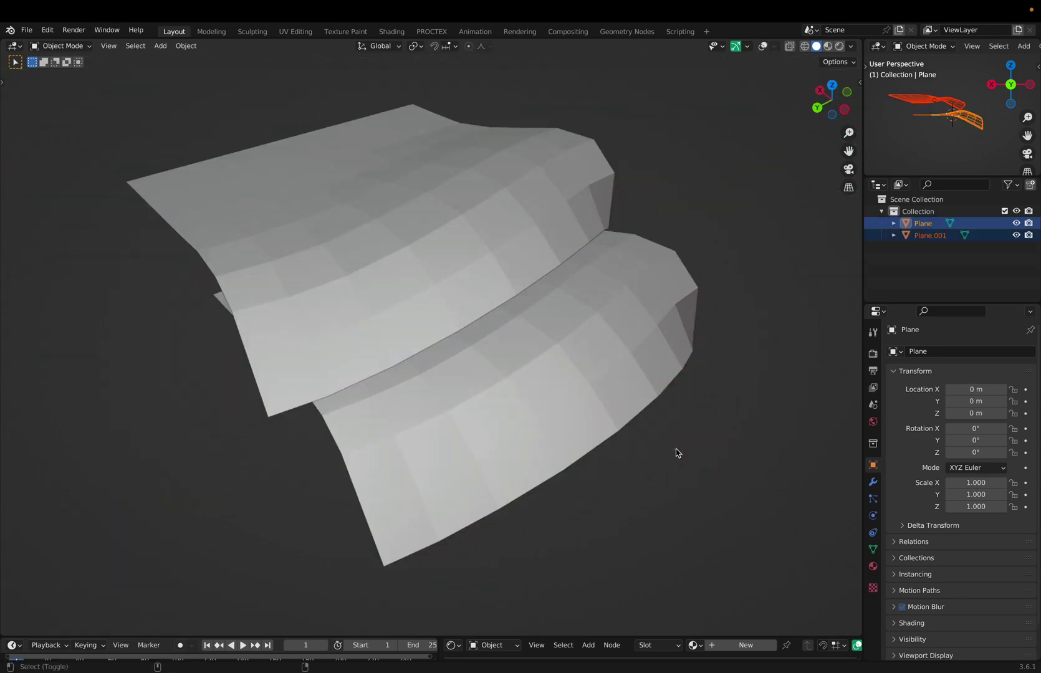
middle_click_drag(676, 449, 702, 235)
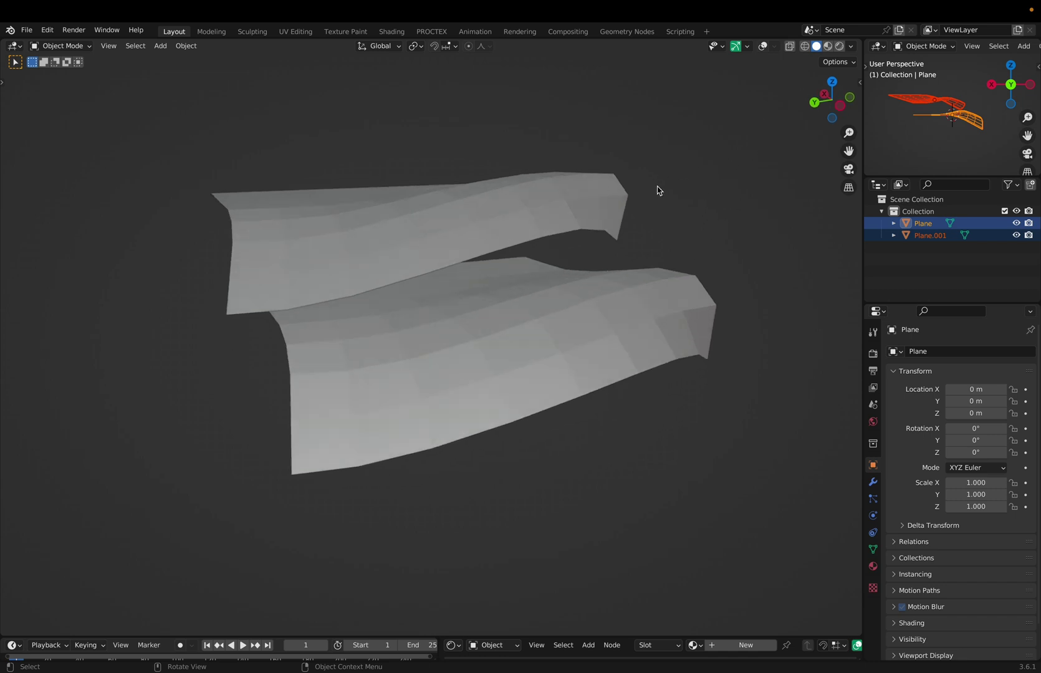
scroll(712, 274, "up", 2)
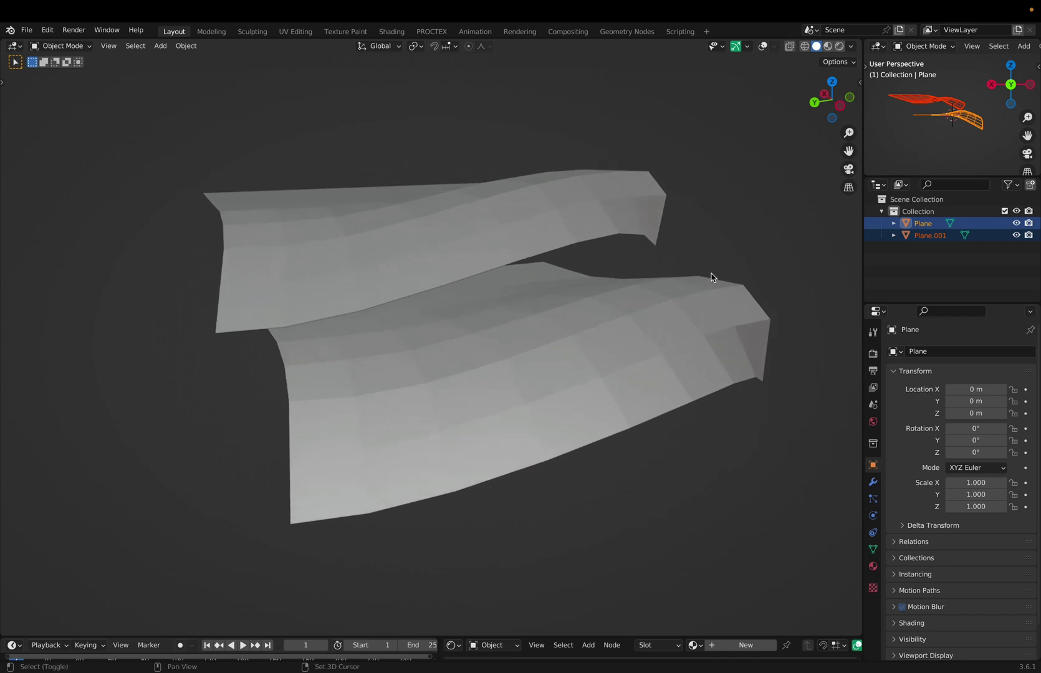
middle_click_drag(712, 274, 657, 291)
scroll(712, 274, "down", 2)
key("alt+shift+z")
key("alt+shift+z")
scroll(656, 293, "right", 15)
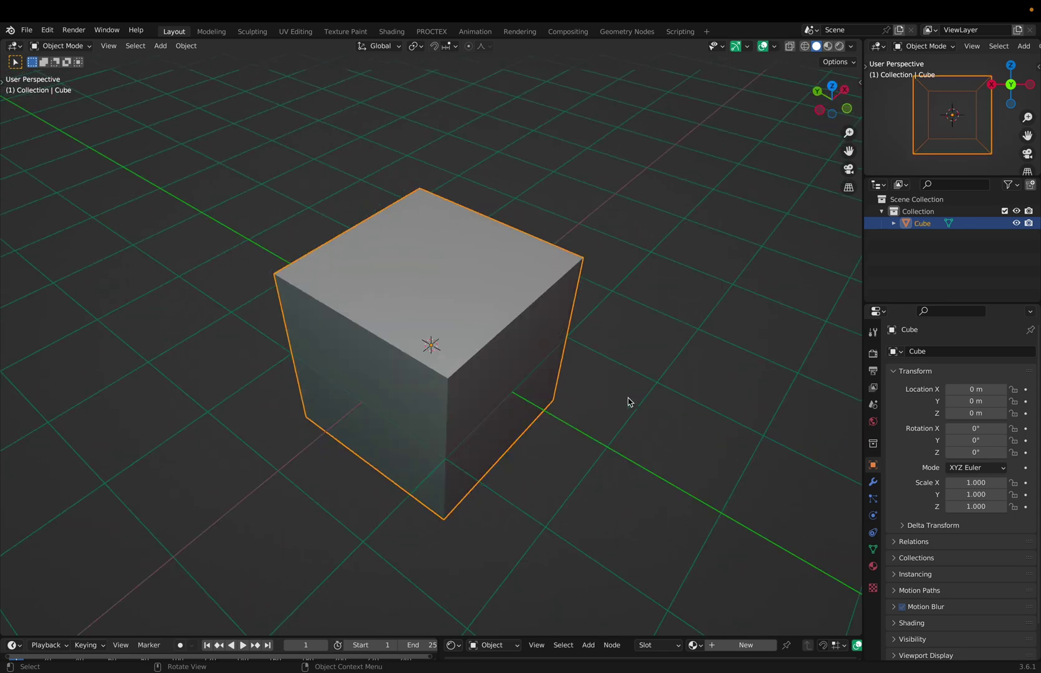
scroll(628, 402, "right", 5)
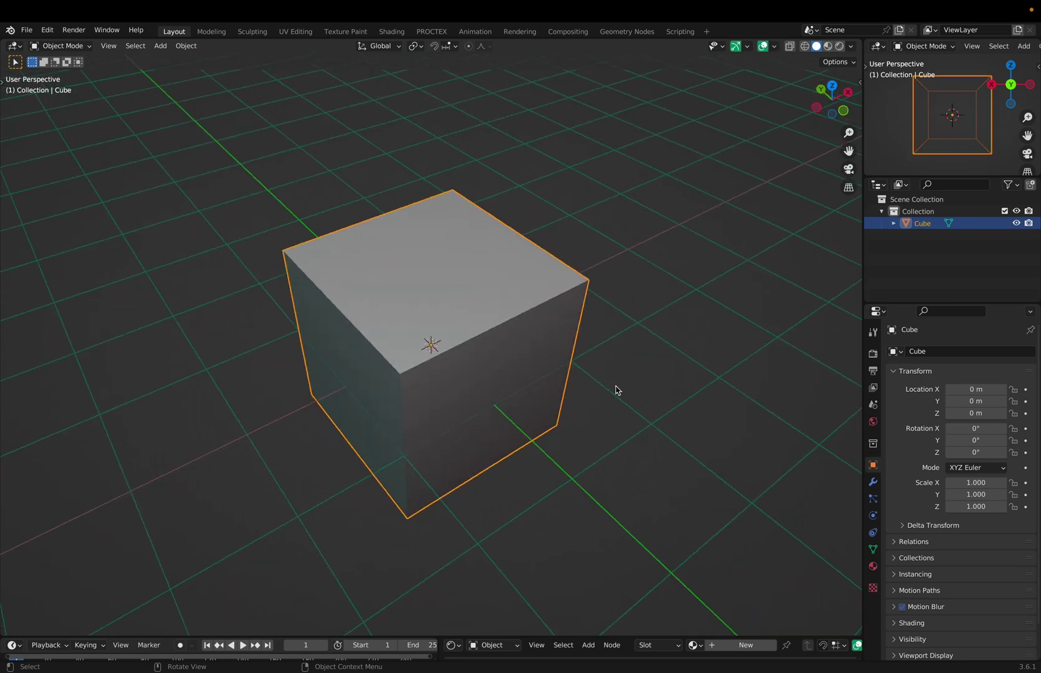
Frame the selected cube in the viewport with View Selected after moving the view away from it.
middle_click_drag(616, 390, 682, 301)
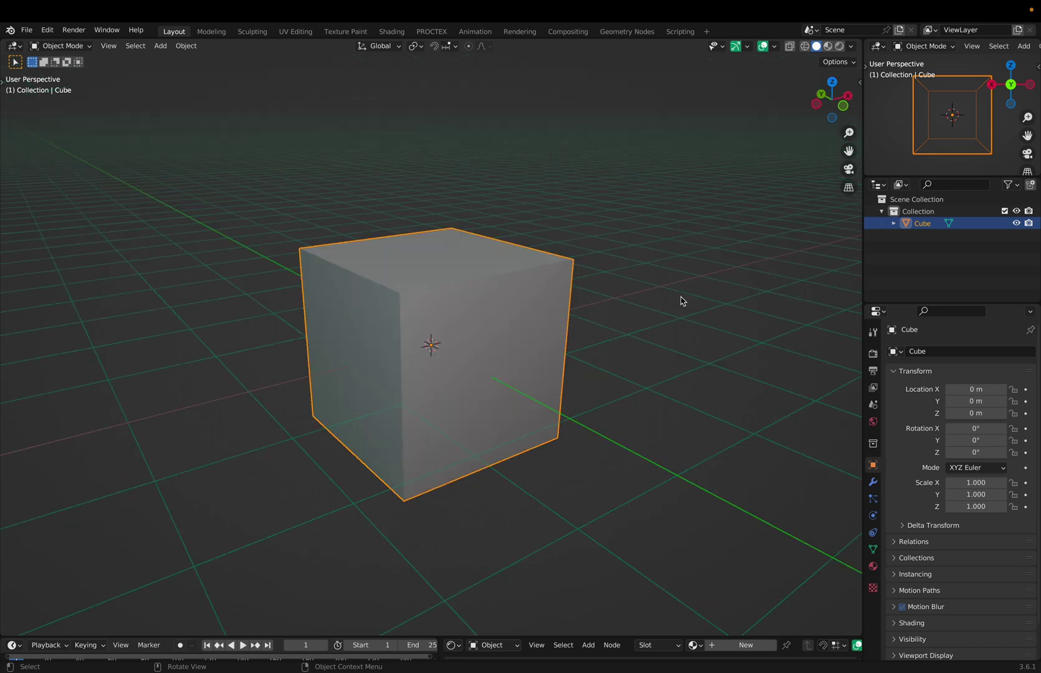
key("grave")
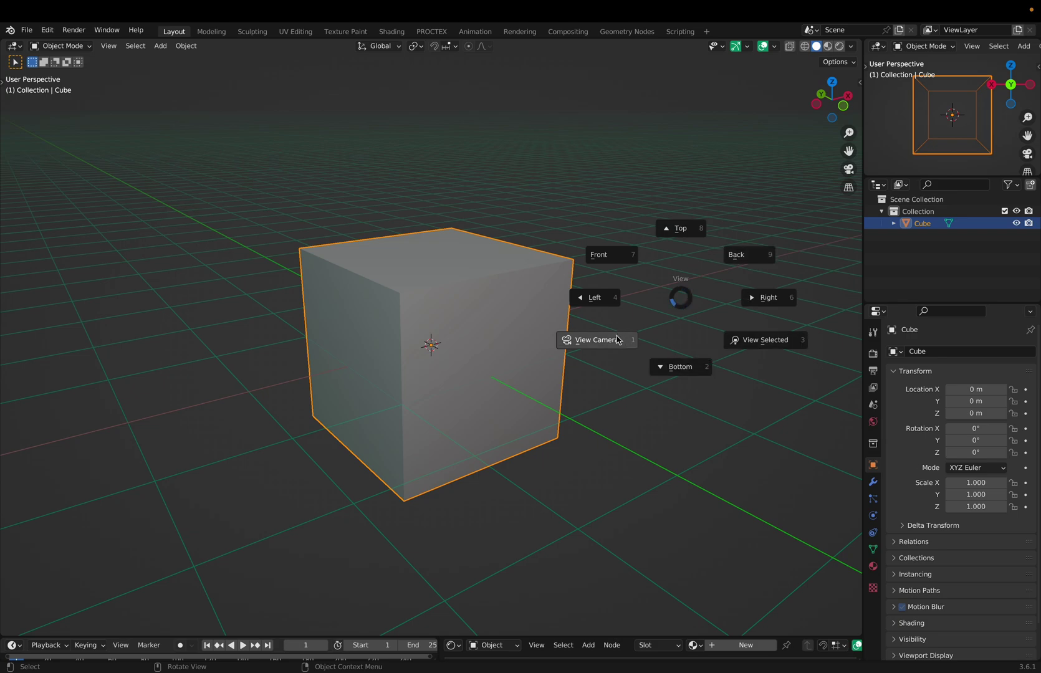
left_click(728, 343)
middle_click_drag(731, 353, 543, 303, "shift")
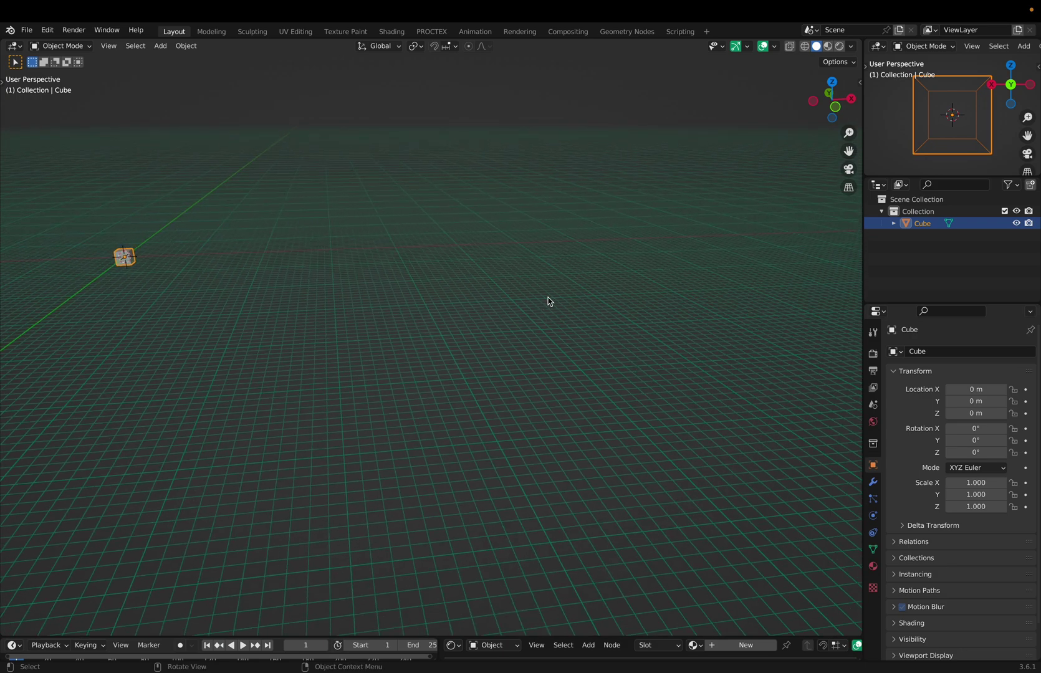
key("grave")
left_click(623, 339)
scroll(622, 337, "down", 5)
key("grave")
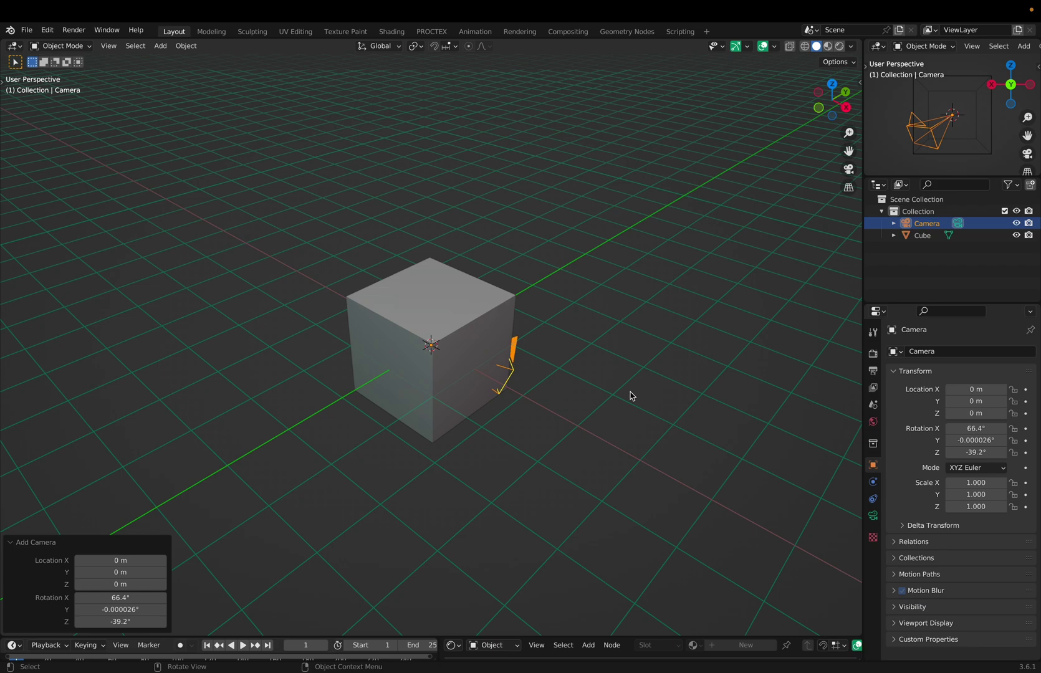
Move the camera back about 6.53 m along its local Z axis.
key("g")
key("z")
key("z")
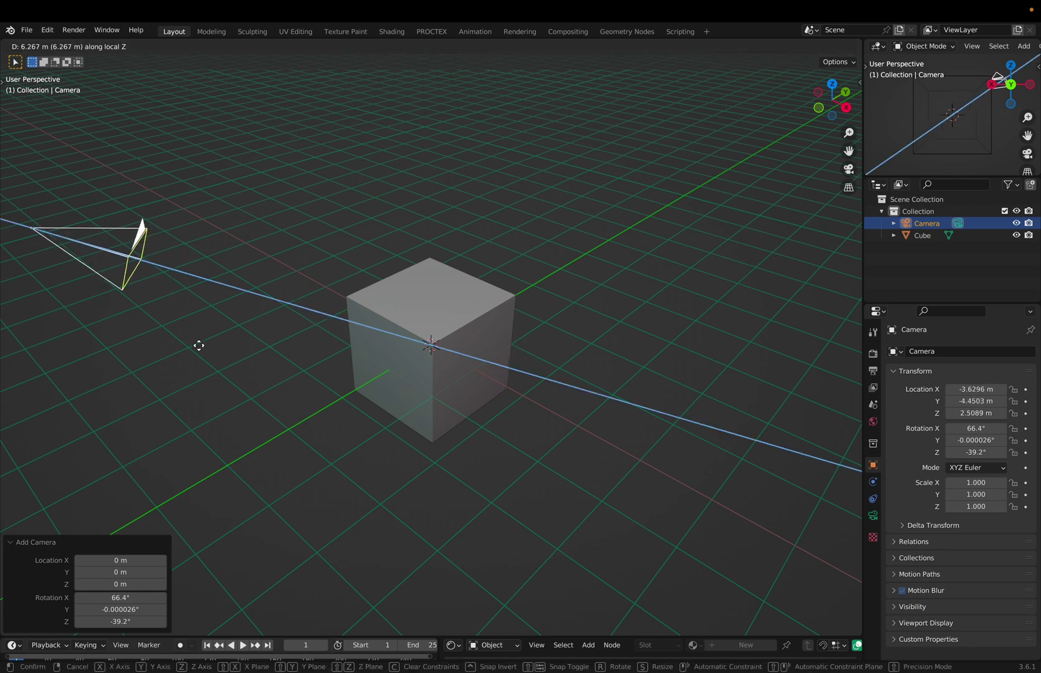
left_click(188, 344)
Switch repeatedly between a free viewport angle and the camera's view of the cube.
key("KP_0")
middle_click_drag(618, 387, 375, 559)
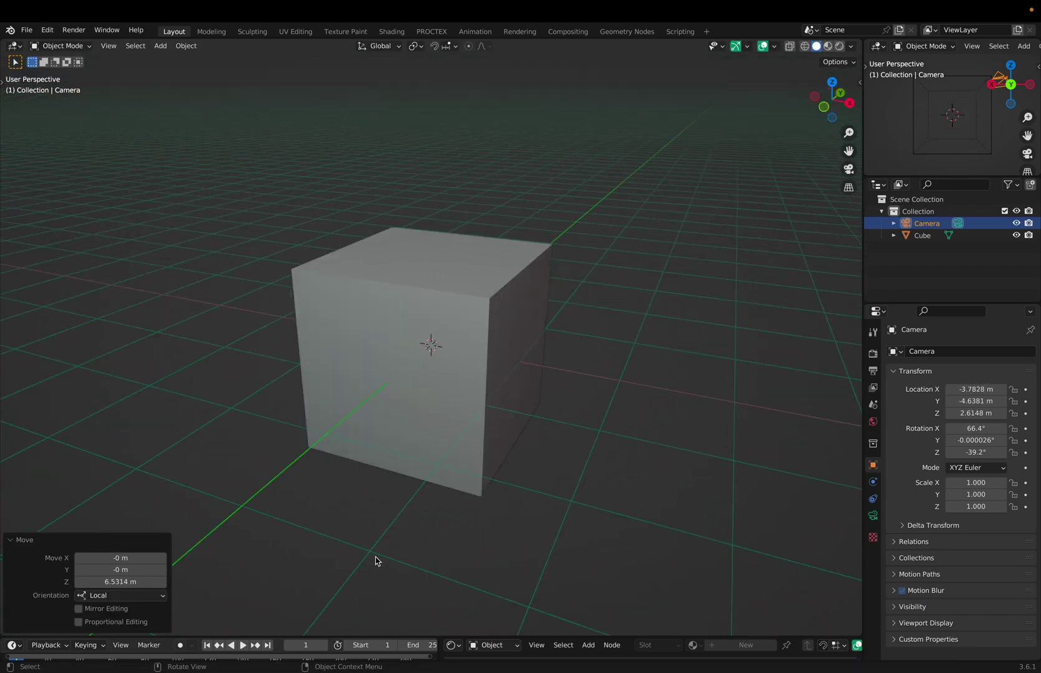
key("KP_0")
key("KP_0")
key("KP_0")
key("grave")
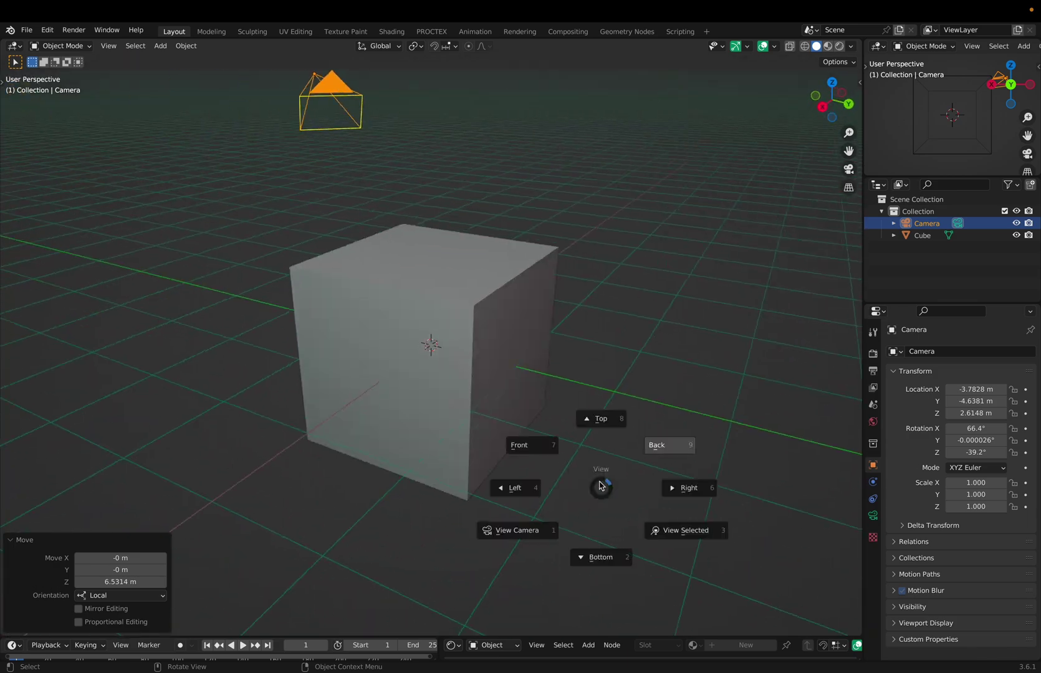
left_click(557, 508)
key("KP_0")
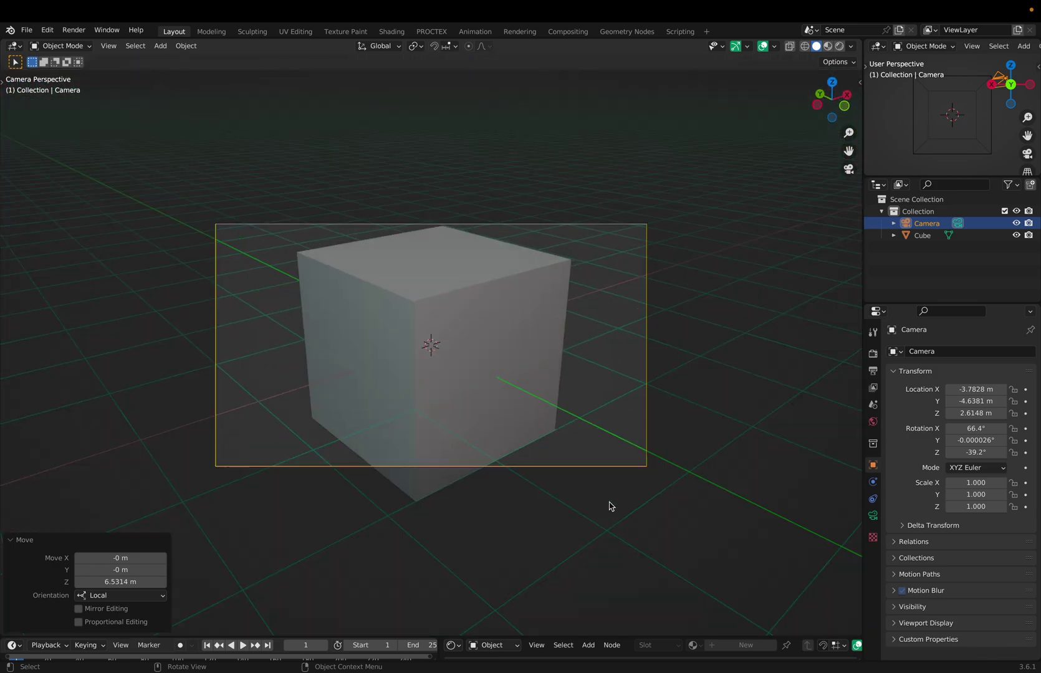
key("grave")
left_click(552, 545)
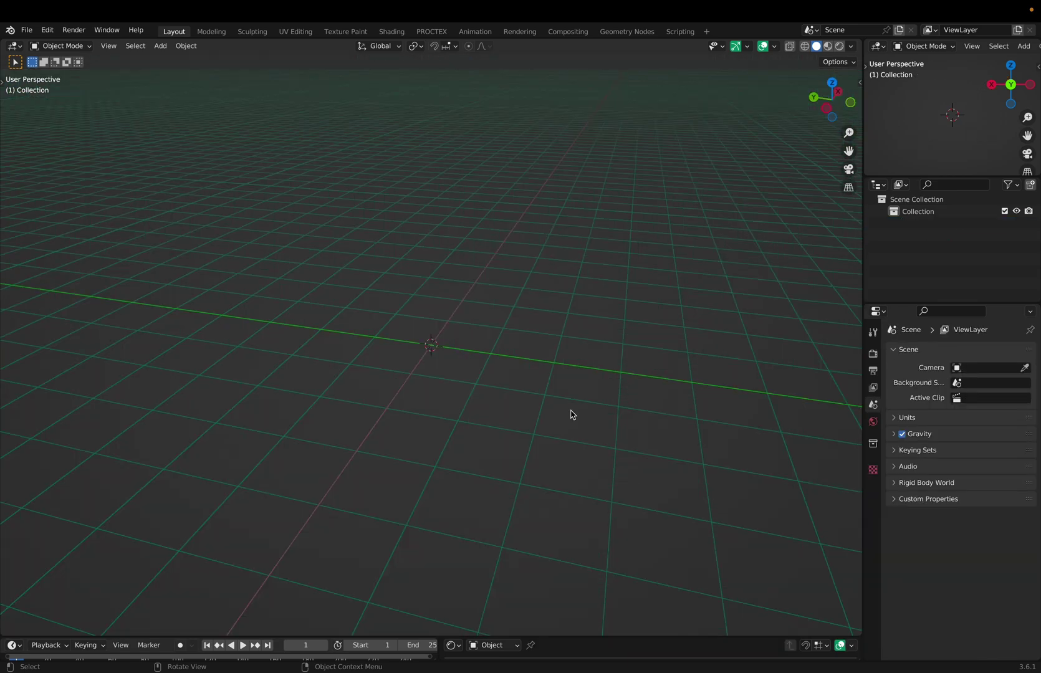
Open a recent Blender file without saving the changes to untitled.blend.
key("ctrl")
key("ctrl+shift+o")
left_click(570, 412)
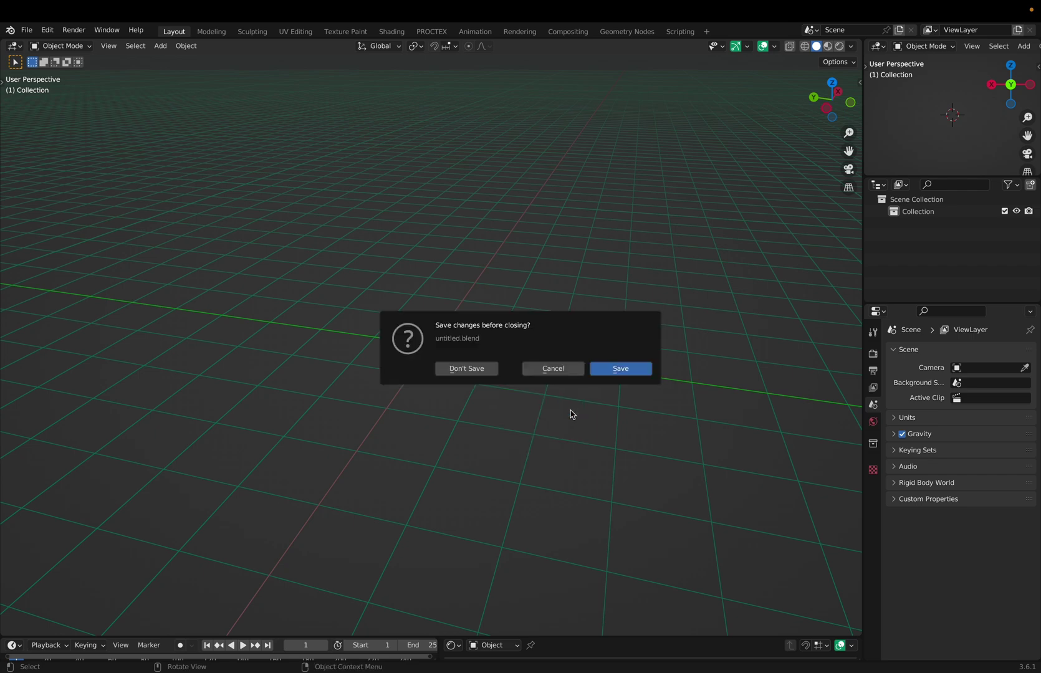
left_click(464, 368)
left_click_drag(265, 269, 725, 461)
left_click(557, 394)
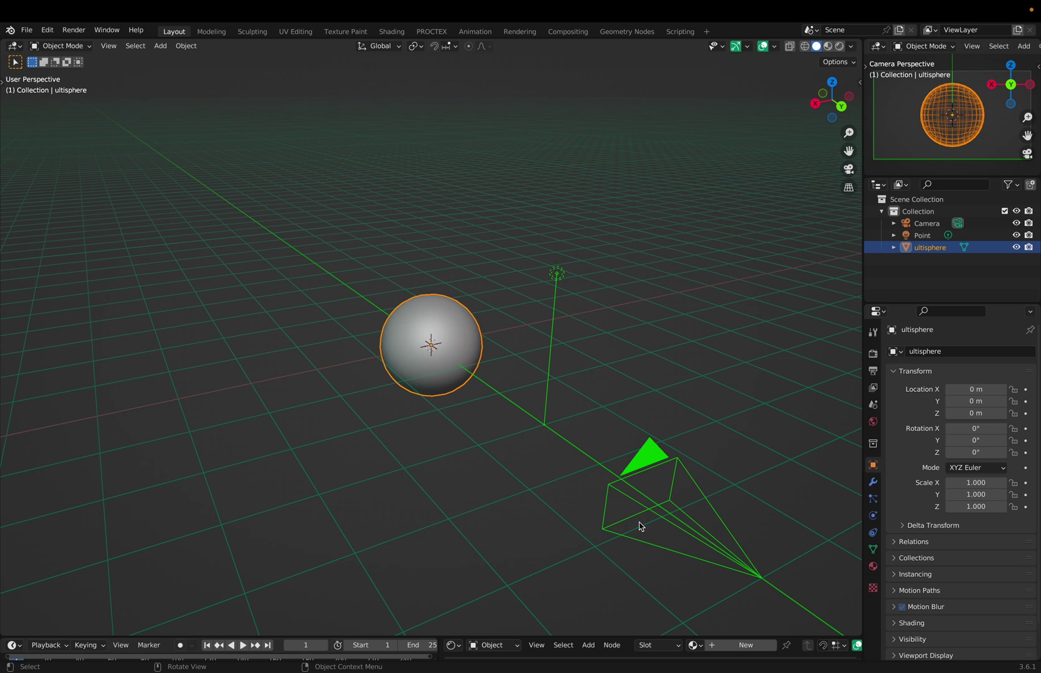
Play the scene's animation in the rendered camera view of the sphere.
left_click_drag(337, 637, 378, 406)
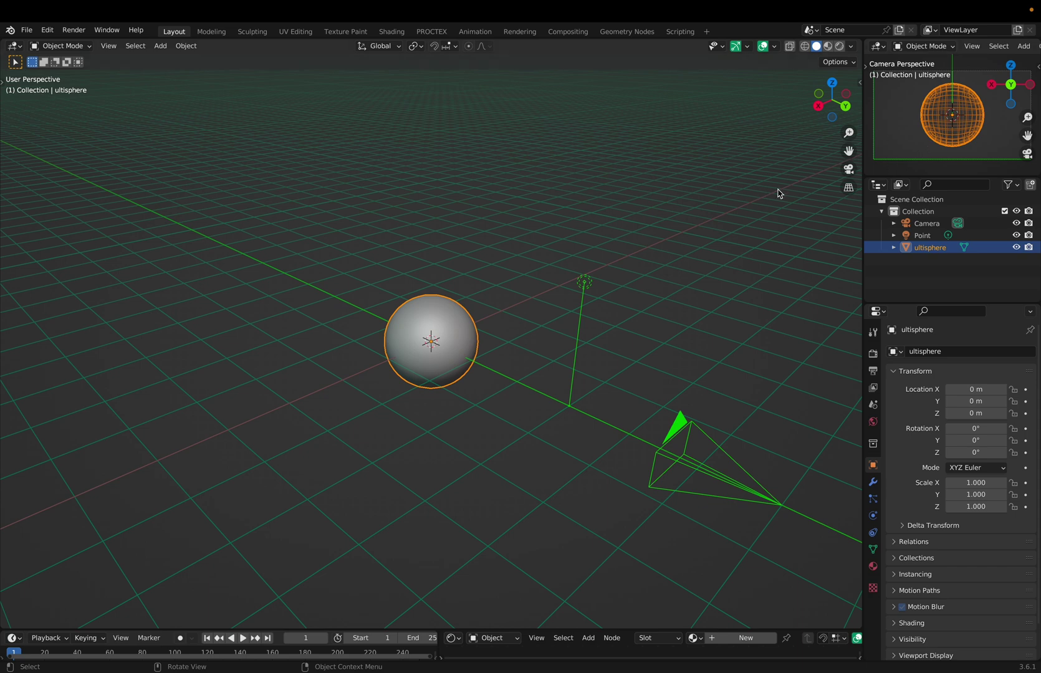
left_click(492, 217)
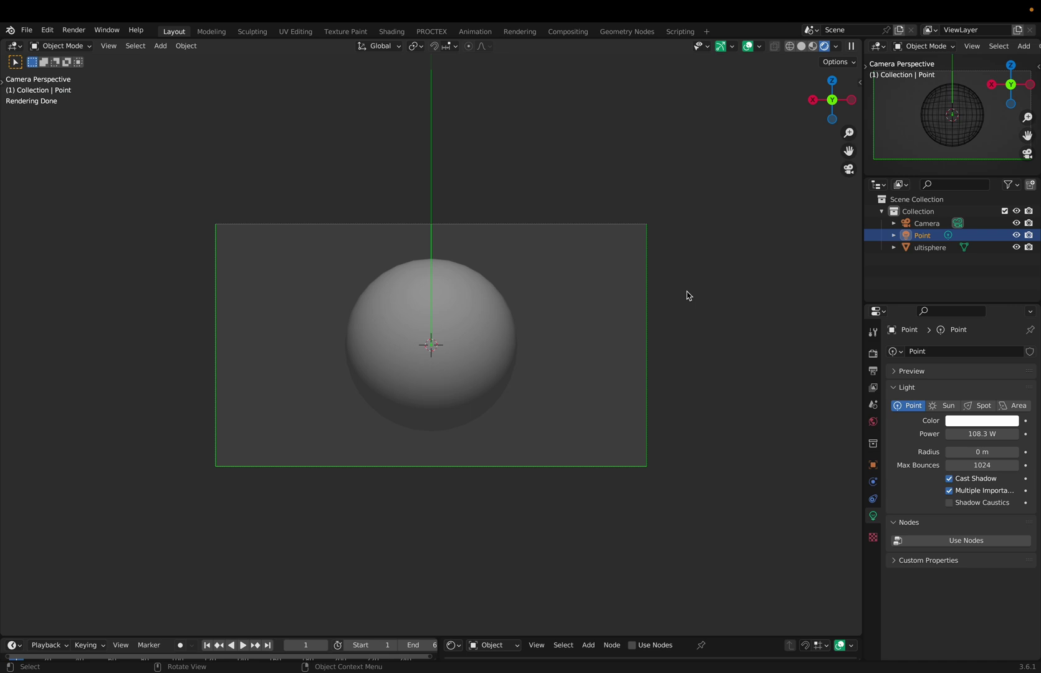
scroll(752, 361, "up", 3)
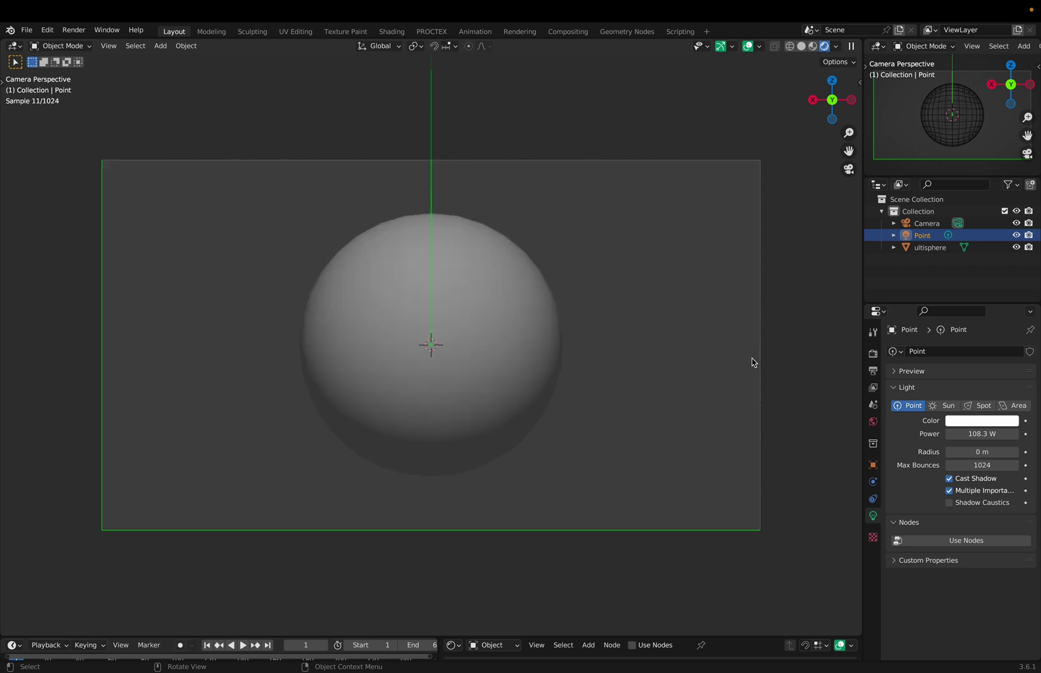
key("space")
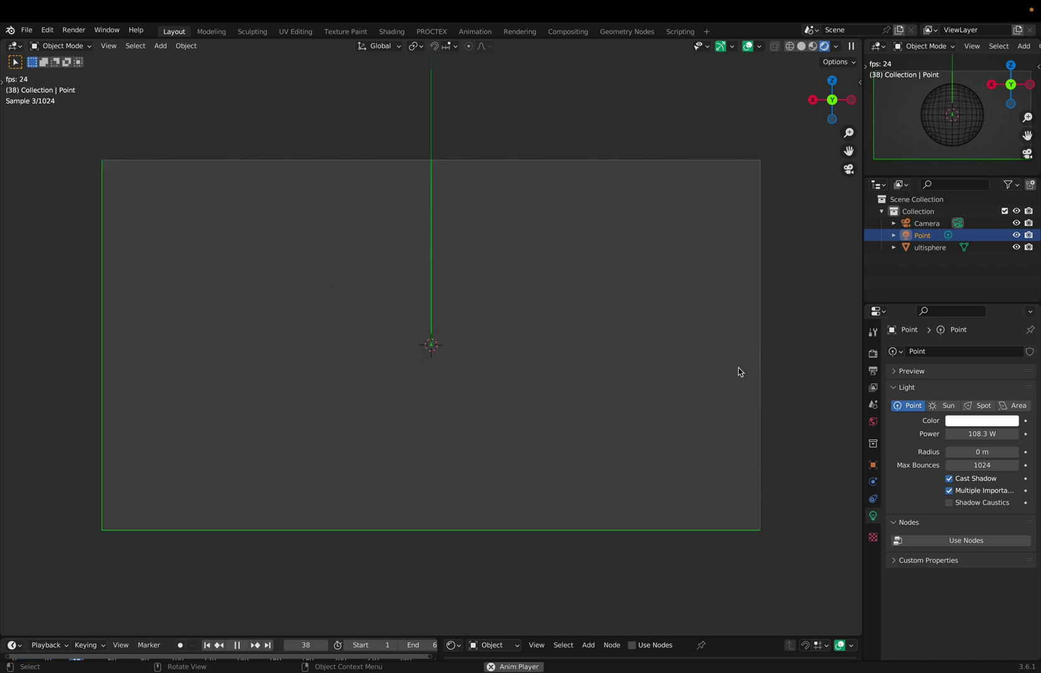